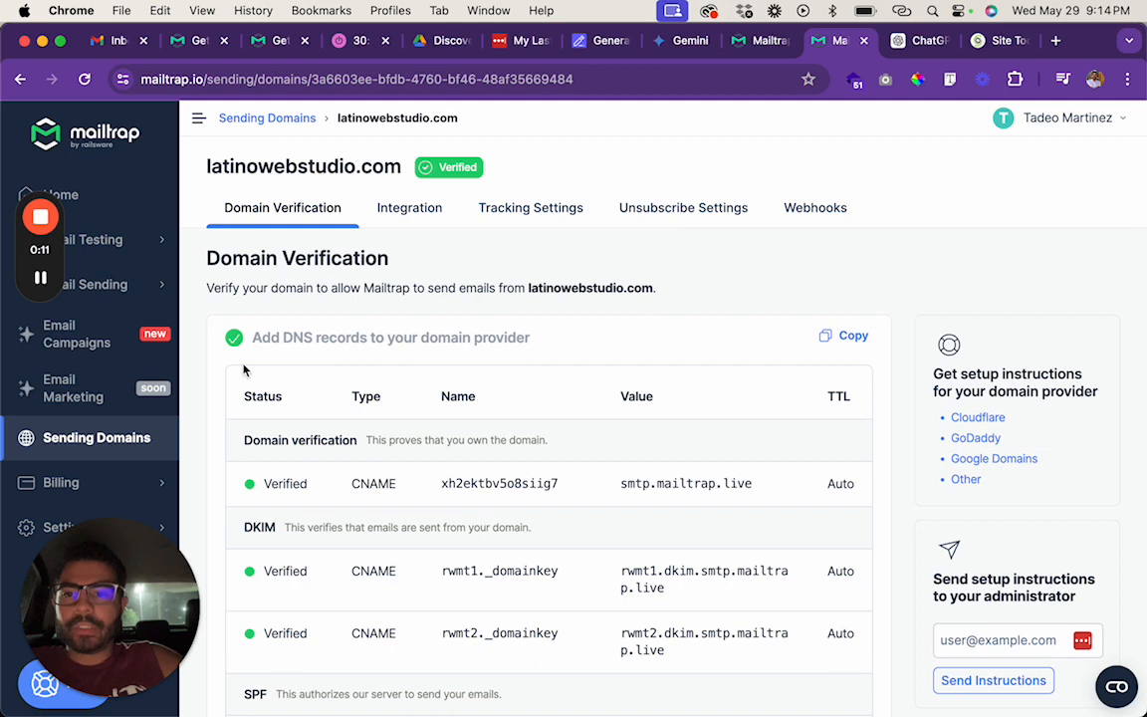
Step: Open the latinowebstudio.com sending domain in Mailtrap and examine its DNS verification records
{"action": "left_click", "coordinate": [129, 439]}
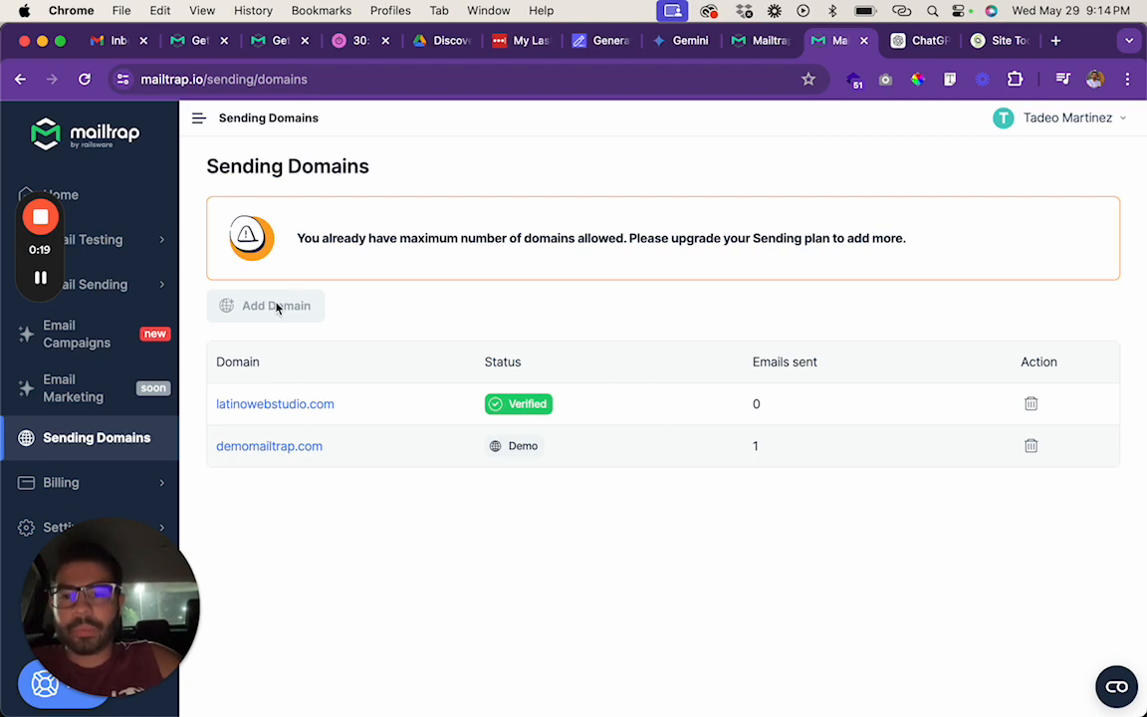
{"action": "left_click", "coordinate": [281, 404]}
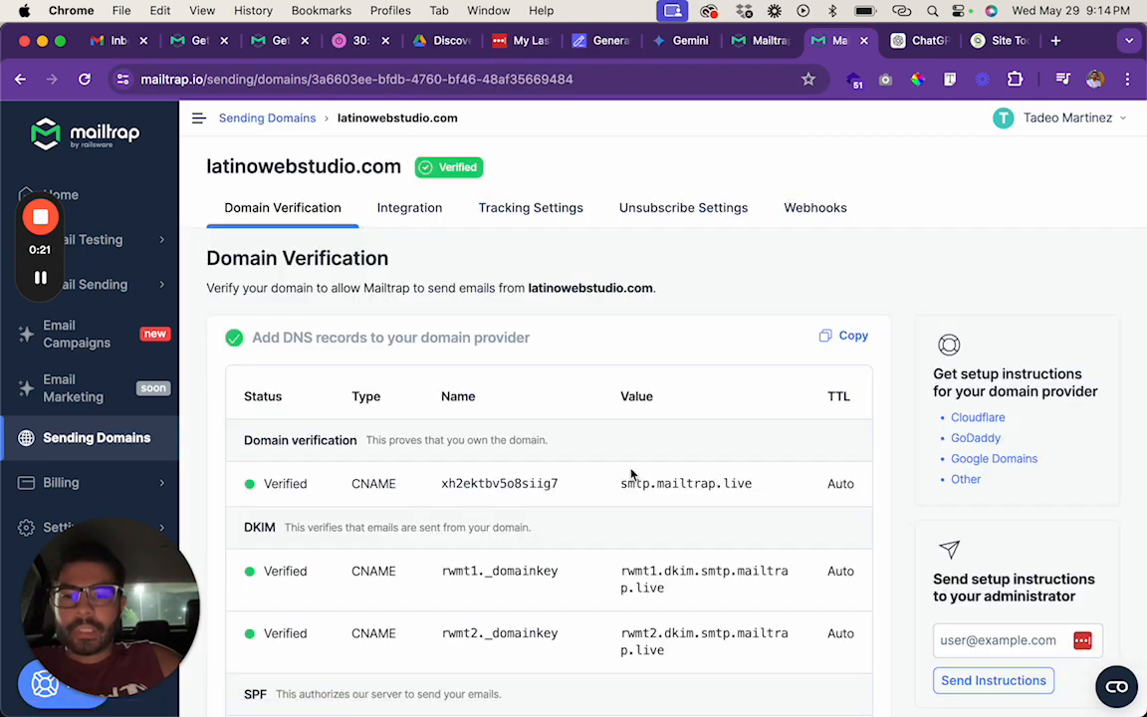
{"action": "scroll", "coordinate": [597, 448], "scroll_direction": "down", "scroll_amount": 3}
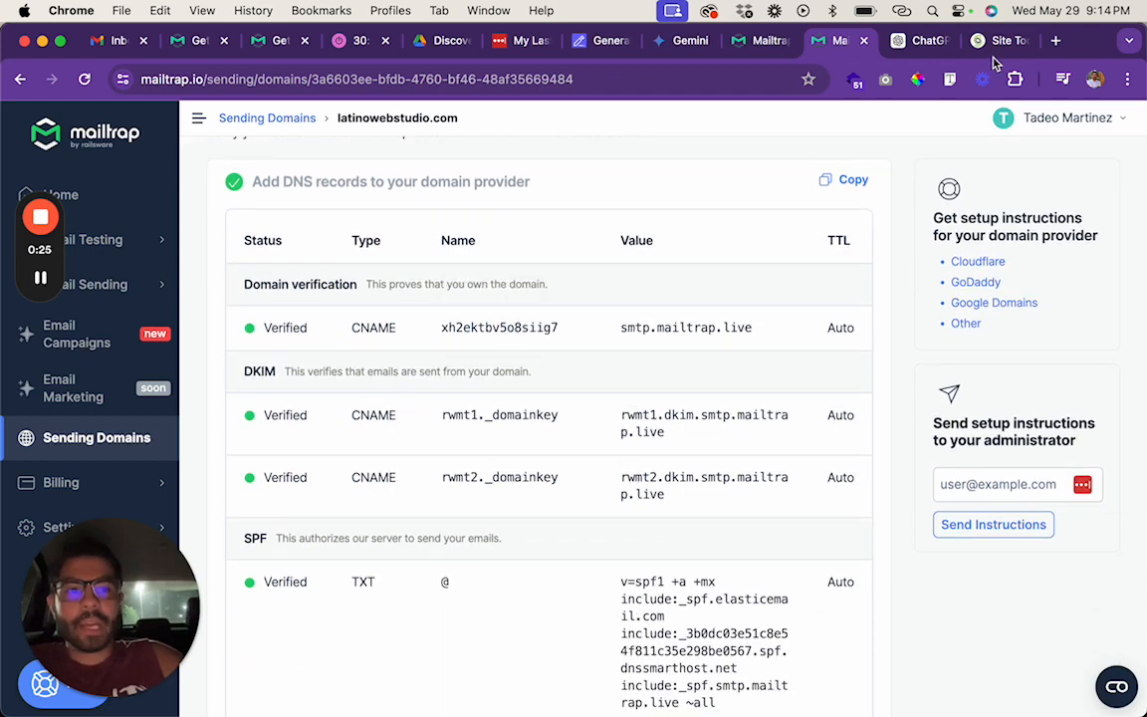
Step: Place the SiteGround DNS Zone Editor beside the Mailtrap page and examine the existing DNS records
{"action": "left_click_drag", "start_coordinate": [983, 50], "coordinate": [904, 51]}
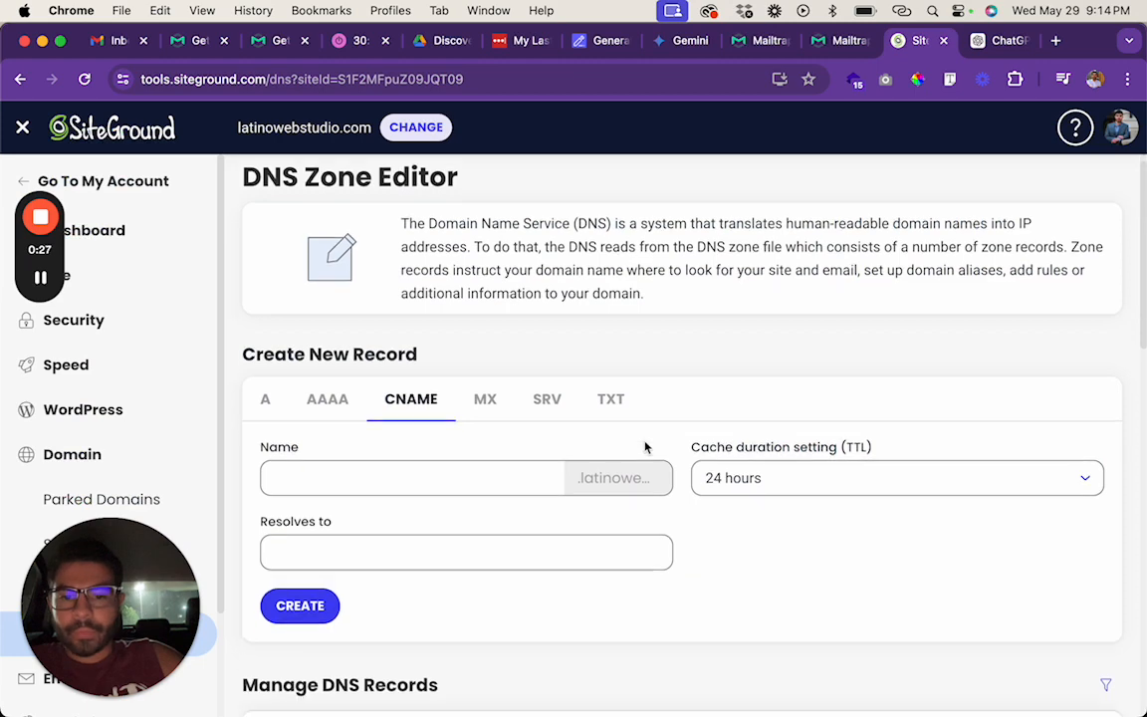
{"action": "scroll", "coordinate": [645, 444], "scroll_direction": "down", "scroll_amount": 5}
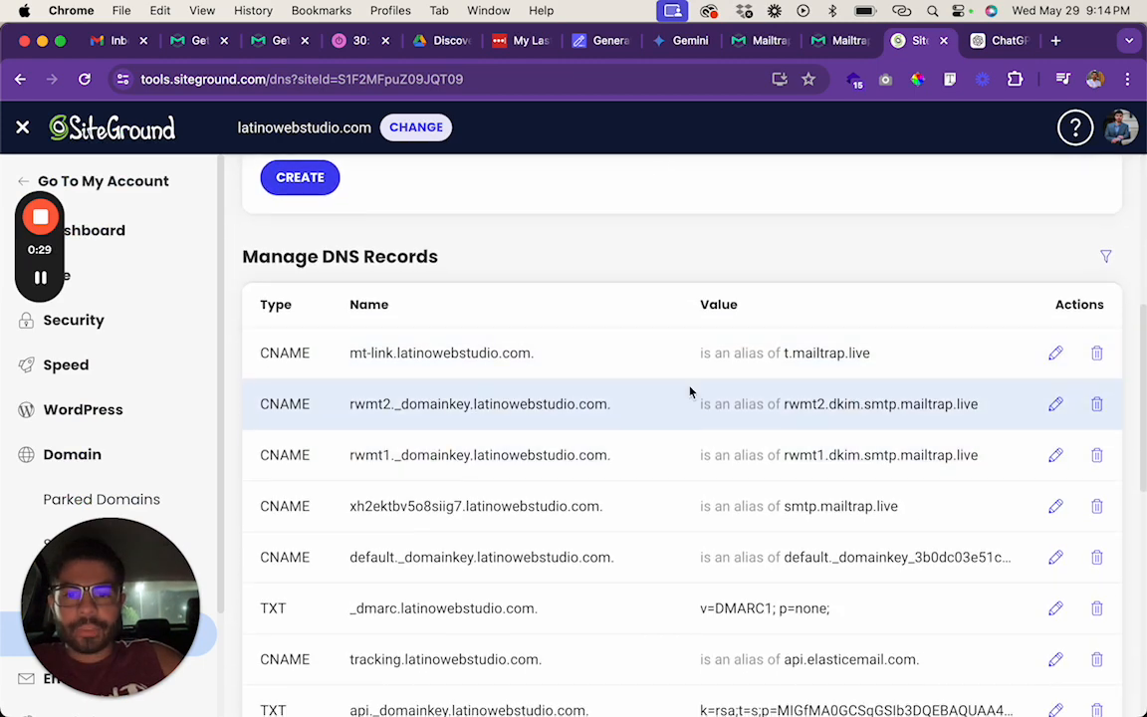
{"action": "scroll", "coordinate": [517, 384], "scroll_direction": "up", "scroll_amount": 4}
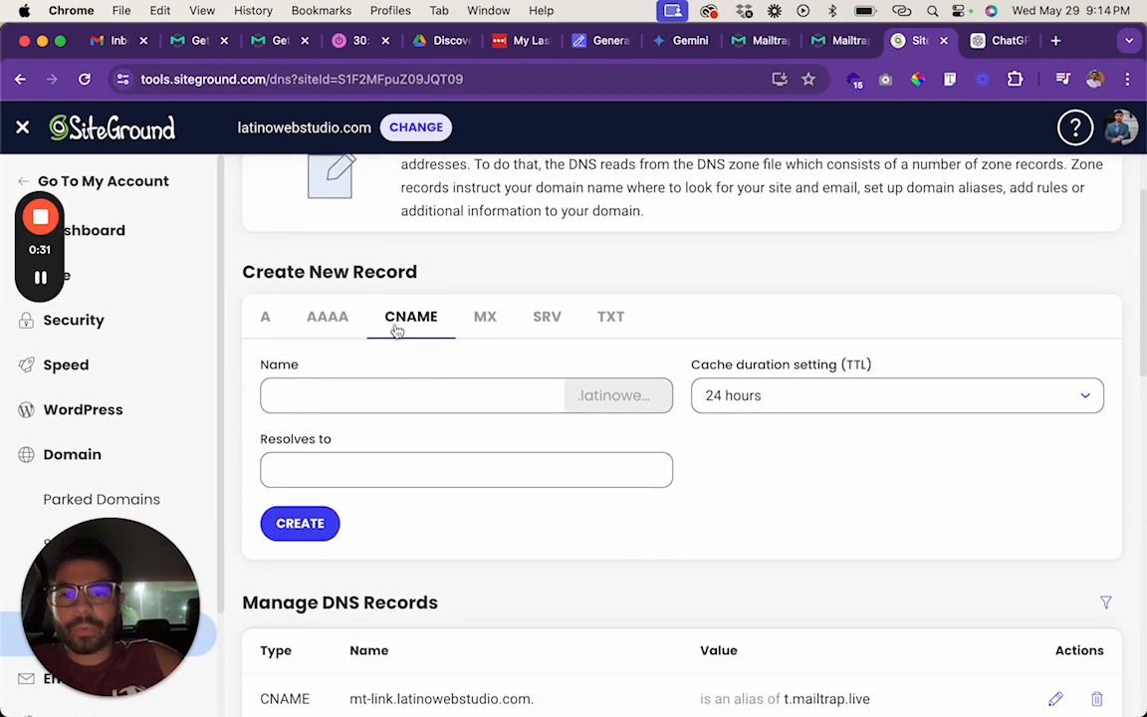
Step: Copy the domain verification CNAME's name from Mailtrap into the Name of a new CNAME record in SiteGround
{"action": "key", "text": "ctrl+shift+Tab"}
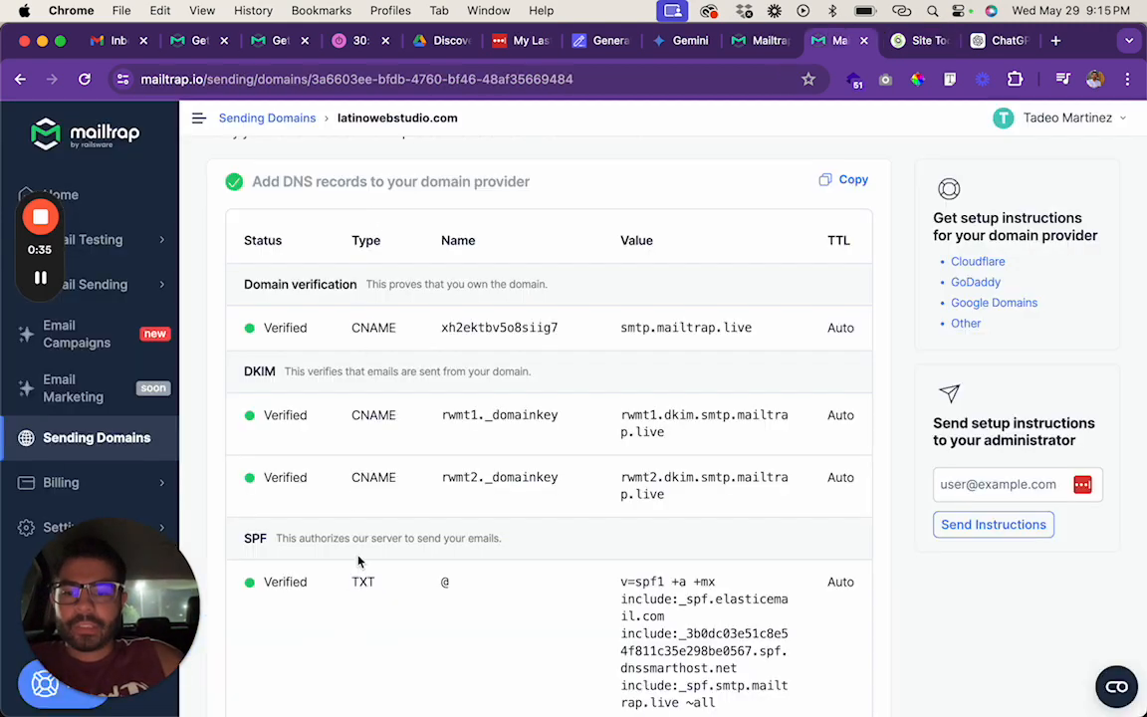
{"action": "scroll", "coordinate": [360, 627], "scroll_direction": "down", "scroll_amount": 5}
{"action": "scroll", "coordinate": [359, 562], "scroll_direction": "up", "scroll_amount": 5}
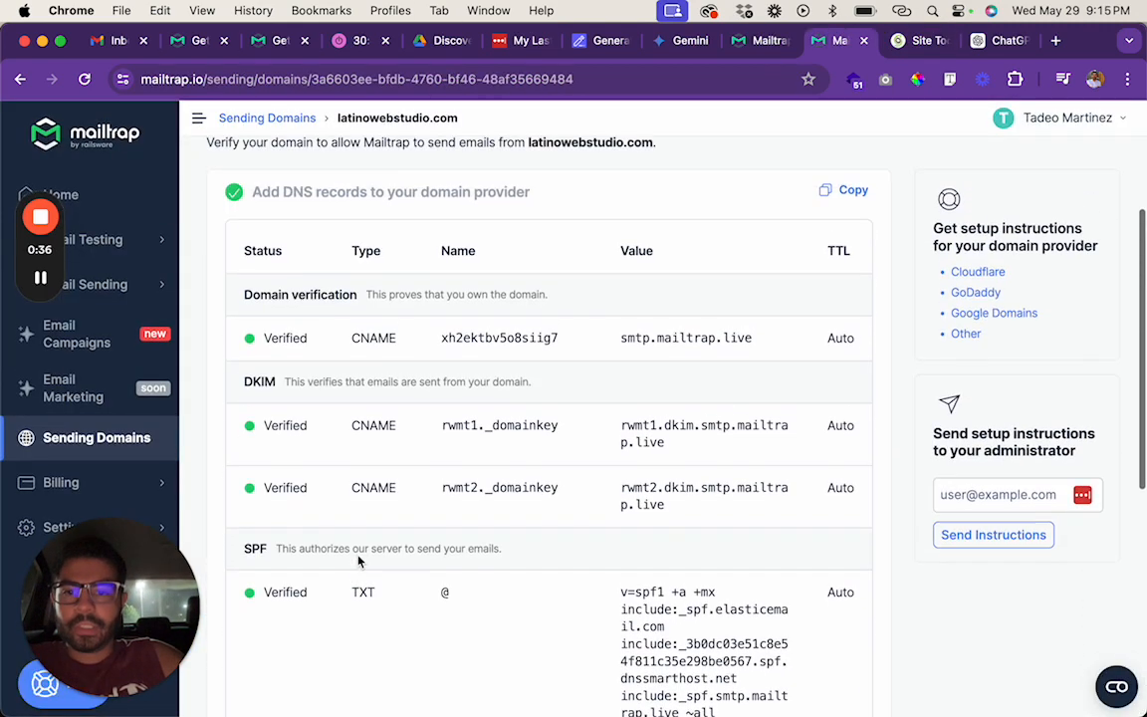
{"action": "left_click", "coordinate": [504, 354]}
{"action": "key", "text": "ctrl+Tab"}
{"action": "left_click", "coordinate": [395, 402]}
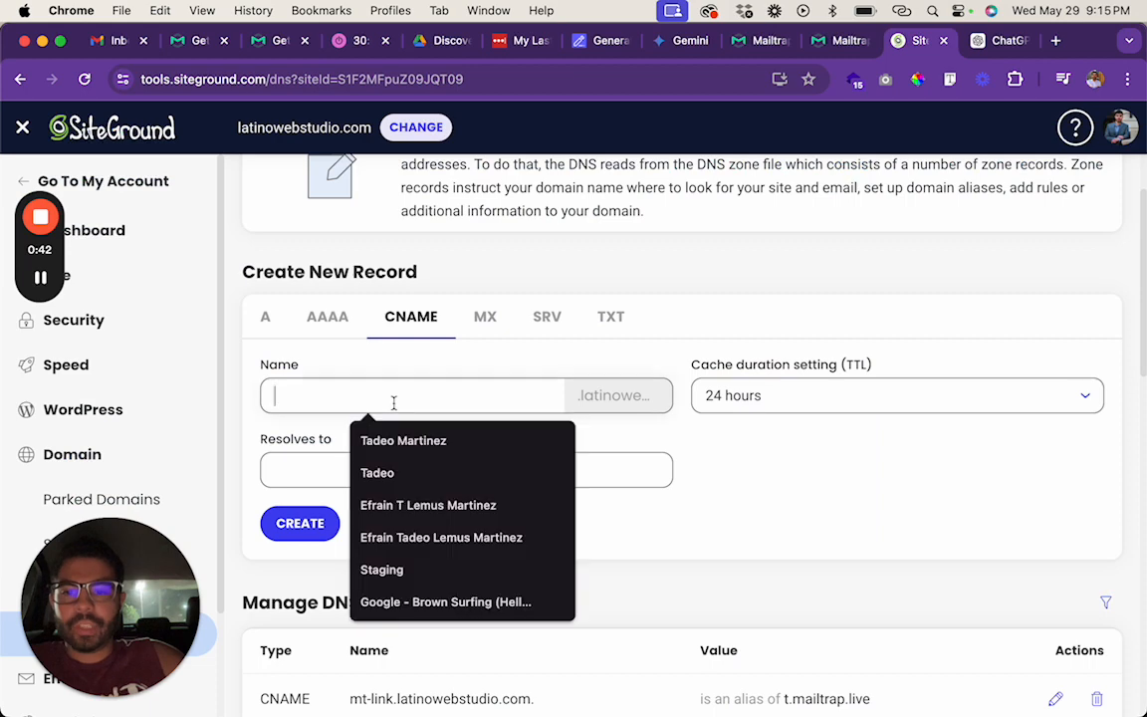
{"action": "key", "text": "super+v"}
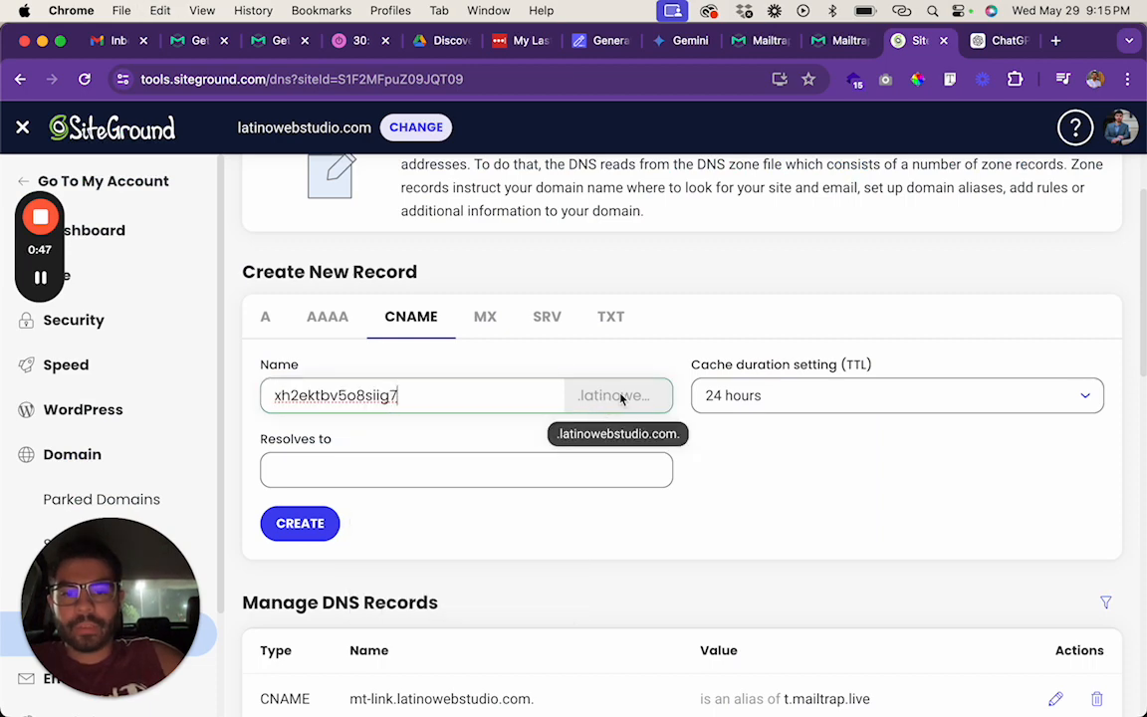
Step: Copy the domain verification value smtp.mailtrap.live from Mailtrap and enter it as the new CNAME record's Resolves to value in SiteGround
{"action": "key", "text": "ctrl+shift+Tab"}
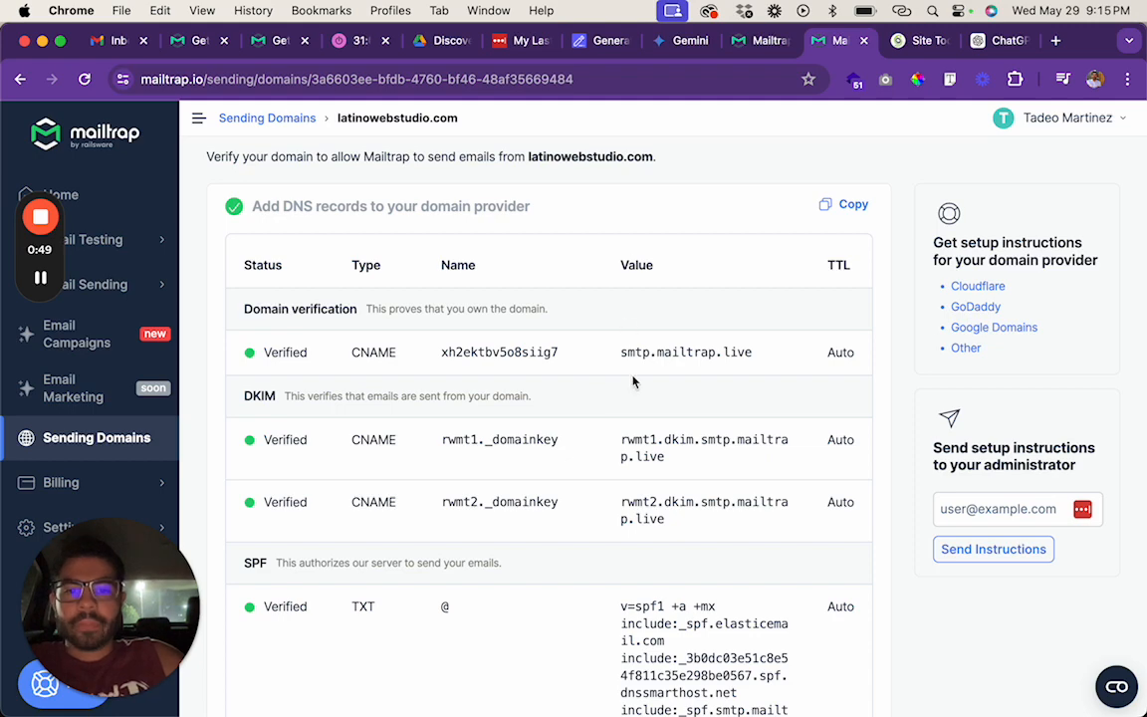
{"action": "left_click", "coordinate": [673, 355]}
{"action": "key", "text": "ctrl+Tab"}
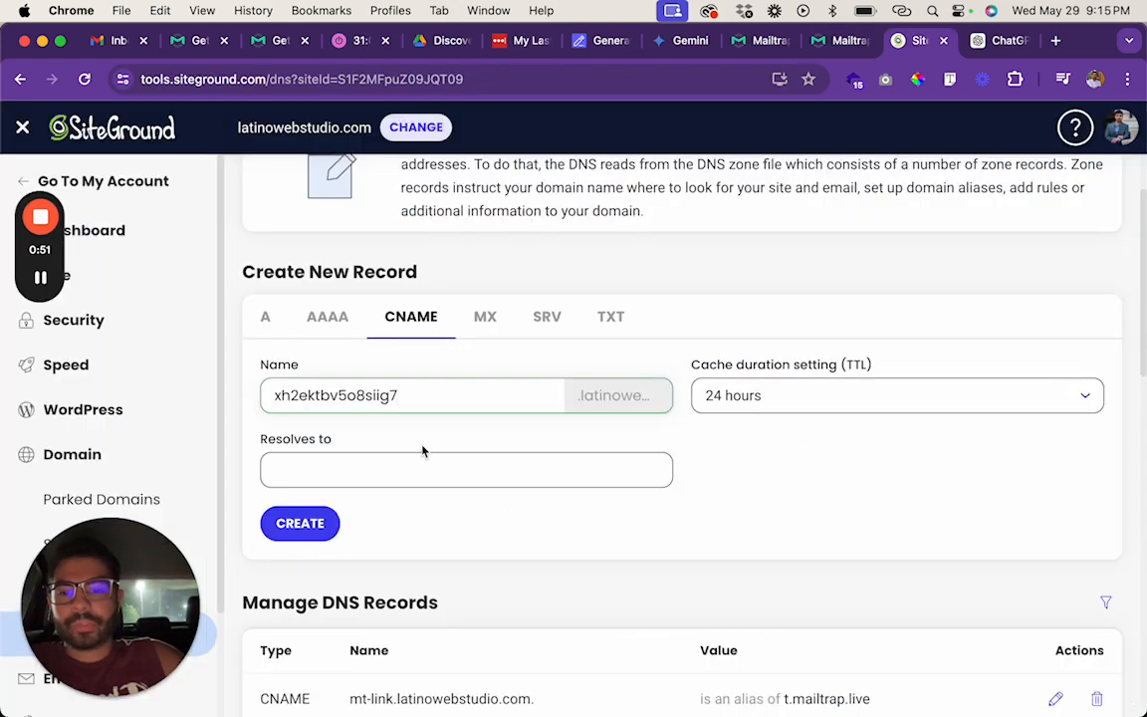
{"action": "left_click", "coordinate": [412, 471]}
{"action": "key", "text": "super+v"}
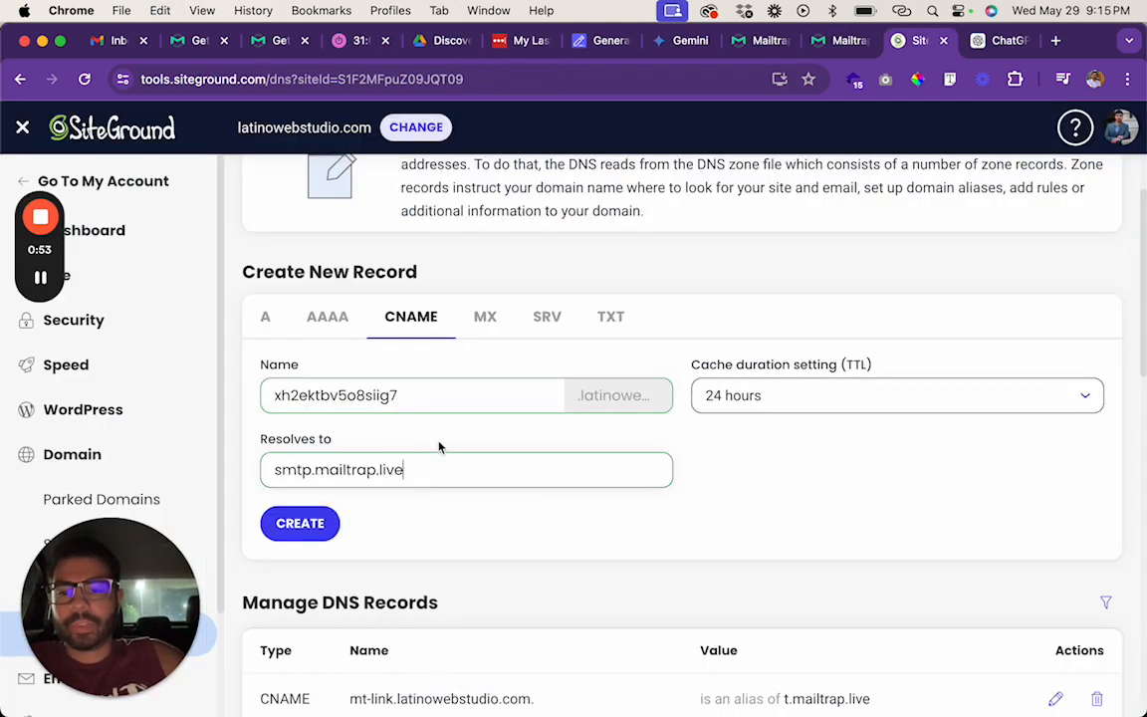
Step: Set the new CNAME record's cache duration (TTL) to 5 min and look over the existing DNS records
{"action": "left_click", "coordinate": [776, 405]}
{"action": "scroll", "coordinate": [766, 543], "scroll_direction": "up", "scroll_amount": 1}
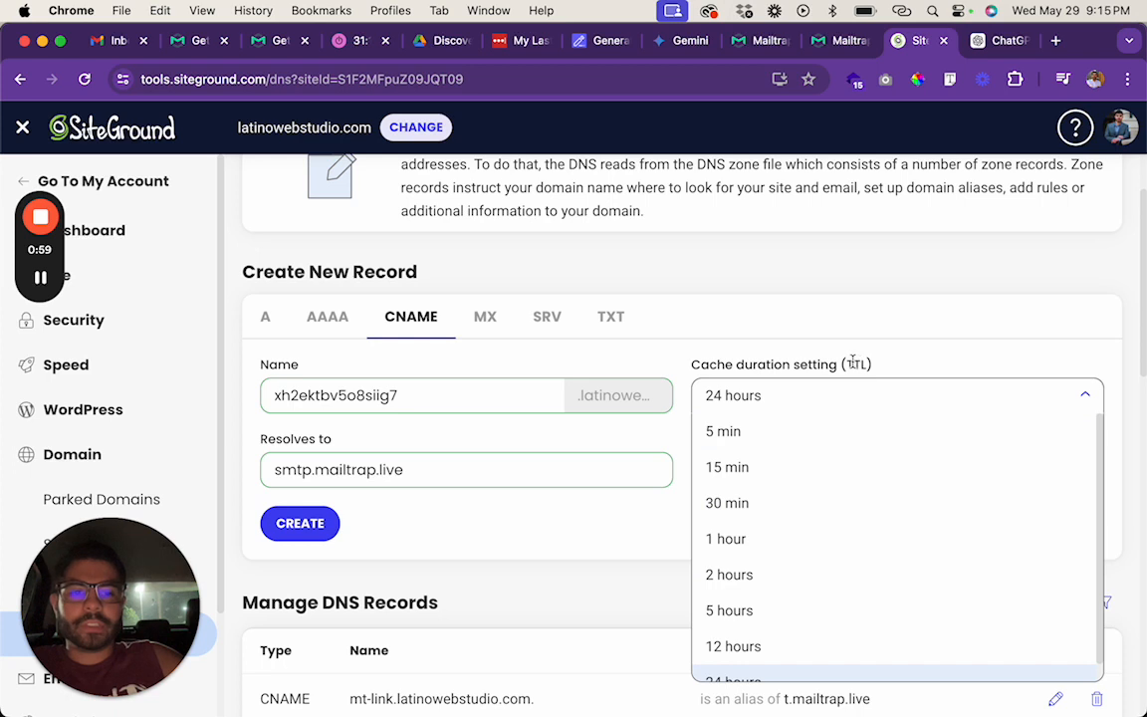
{"action": "left_click", "coordinate": [761, 435]}
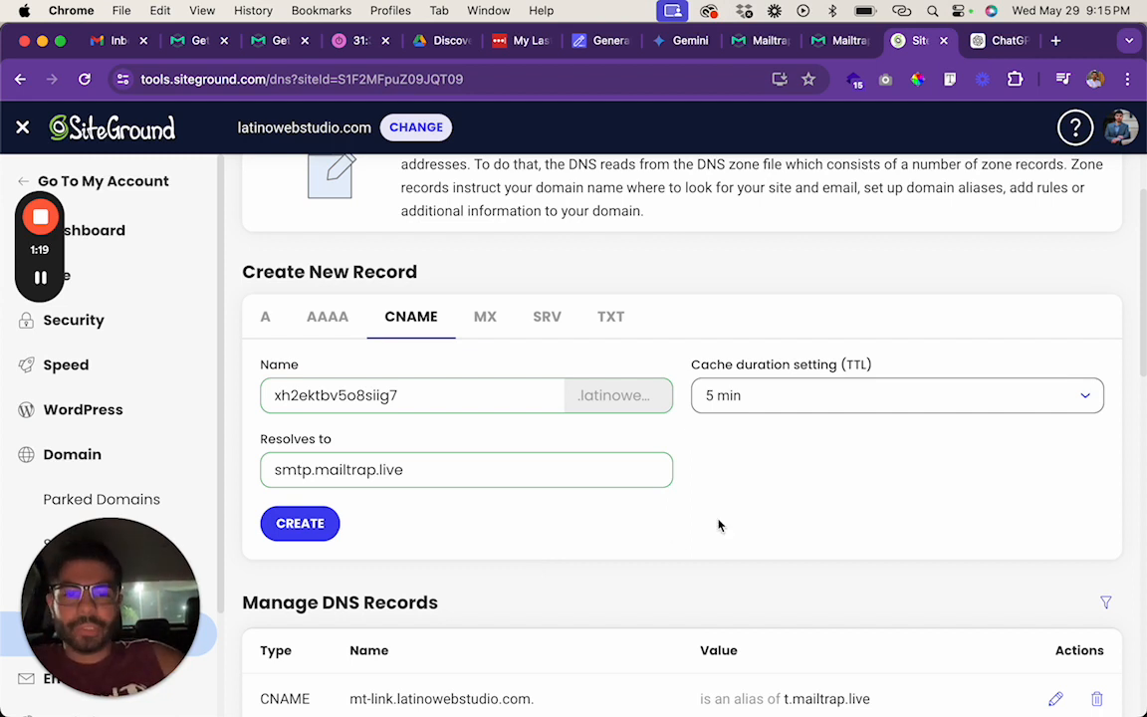
{"action": "scroll", "coordinate": [719, 526], "scroll_direction": "down", "scroll_amount": 5}
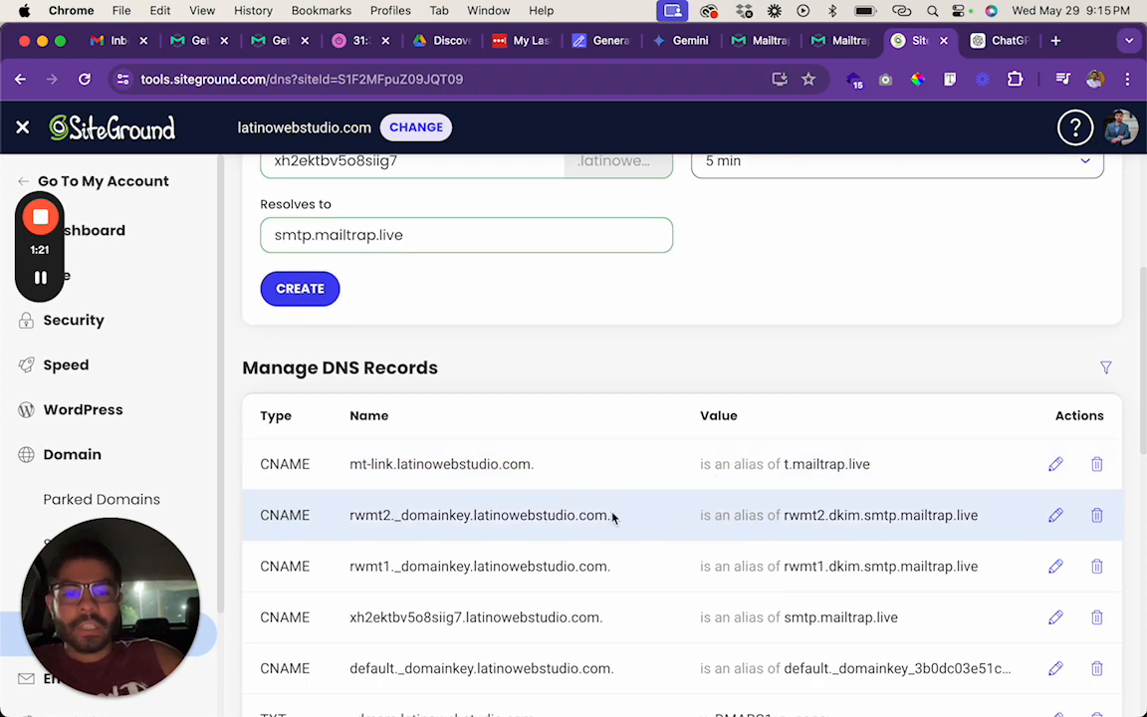
{"action": "scroll", "coordinate": [613, 516], "scroll_direction": "up", "scroll_amount": 3}
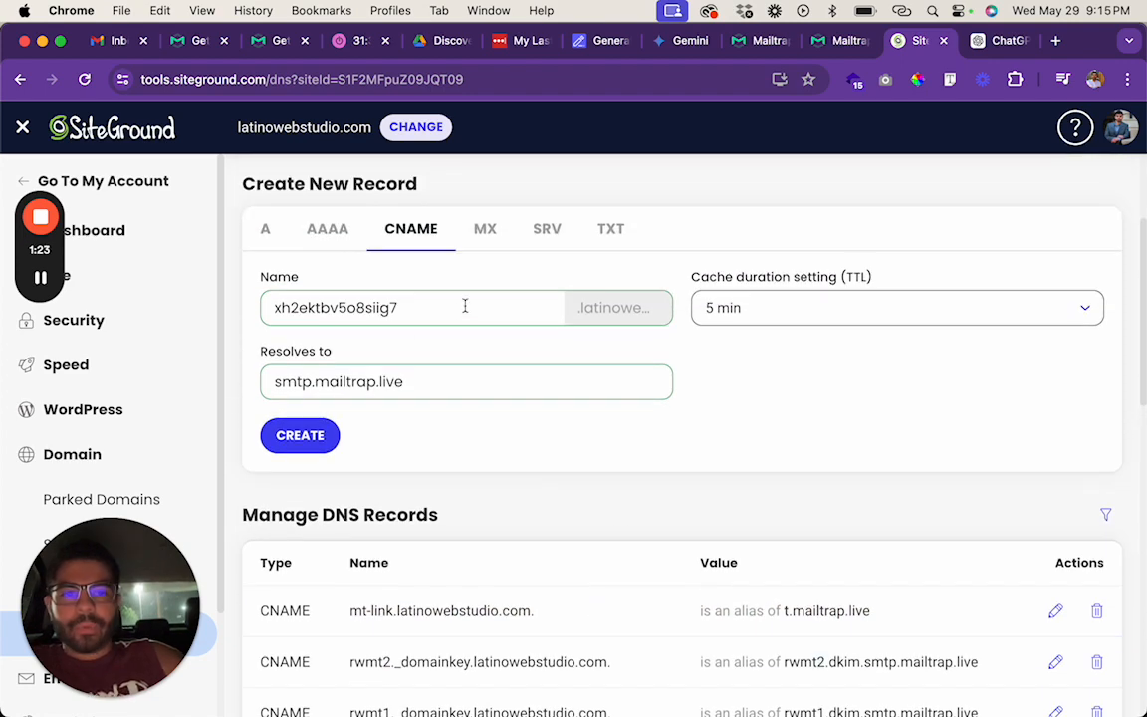
Step: Copy the first DKIM name rwmt1._domainkey from Mailtrap and replace the new CNAME record's Name with it in SiteGround
{"action": "key", "text": "ctrl+shift+Tab"}
{"action": "scroll", "coordinate": [459, 299], "scroll_direction": "down", "scroll_amount": 2}
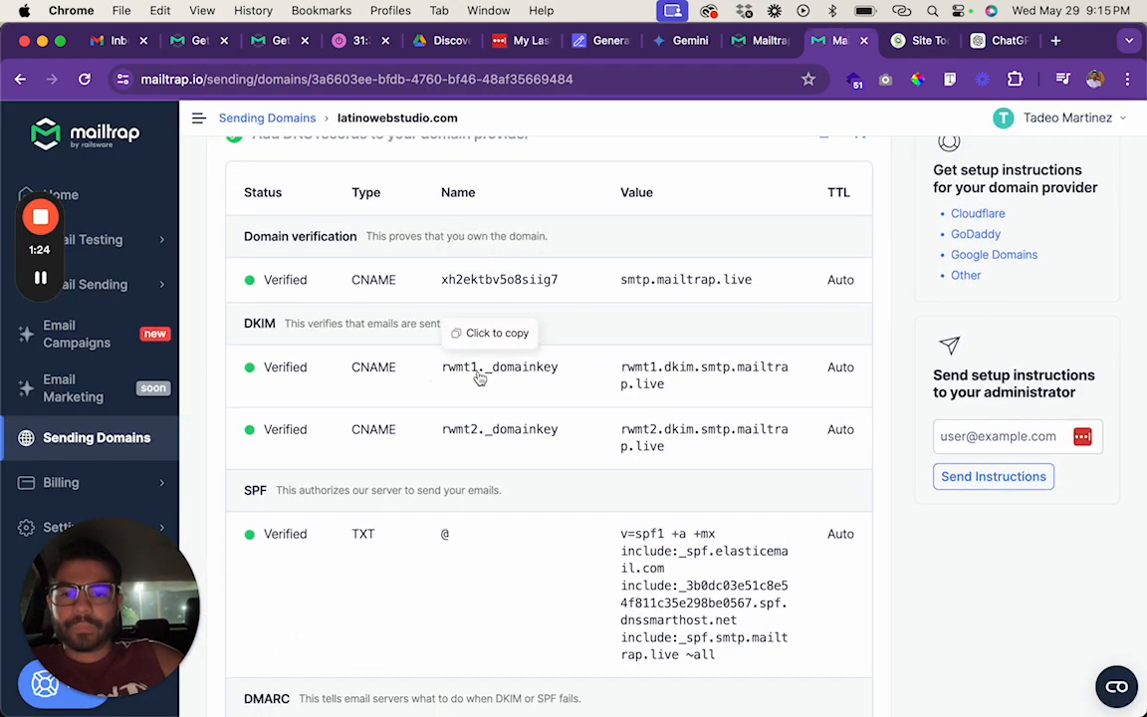
{"action": "left_click", "coordinate": [498, 369]}
{"action": "key", "text": "ctrl+Tab"}
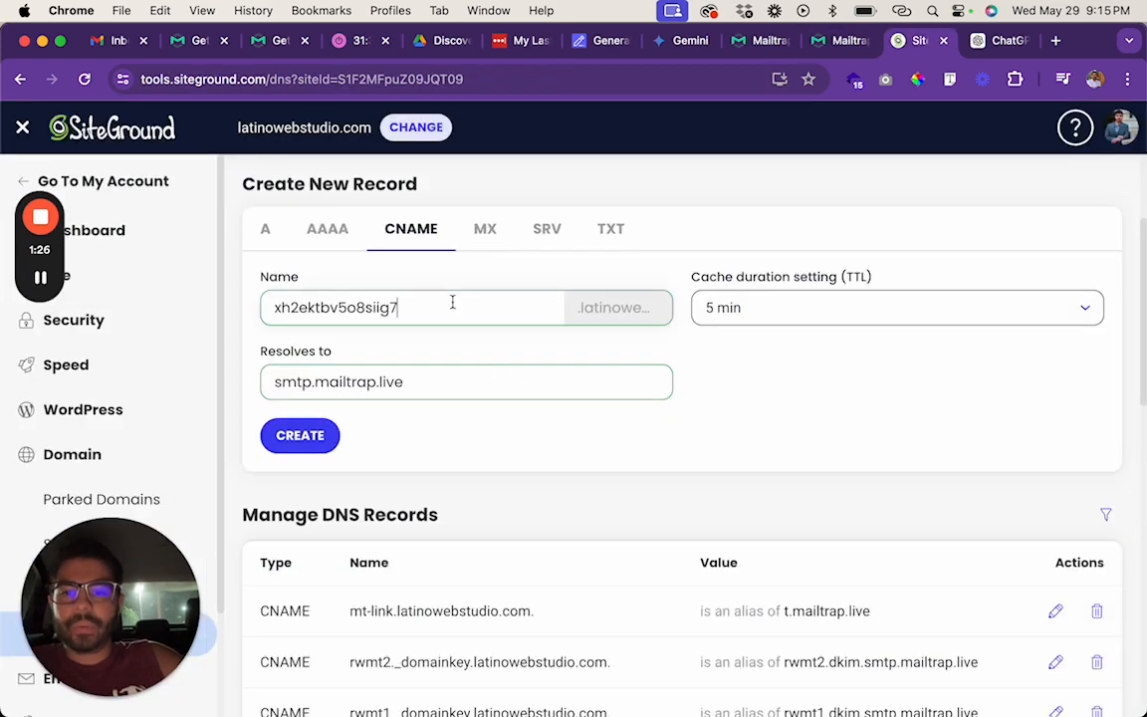
{"action": "key", "text": "super+a"}
{"action": "key", "text": "super+v"}
Step: Copy the DKIM value rwmt1.dkim.smtp.mailtrap.live from Mailtrap and replace the new CNAME record's Resolves to value with it in SiteGround
{"action": "key", "text": "ctrl+shift+Tab"}
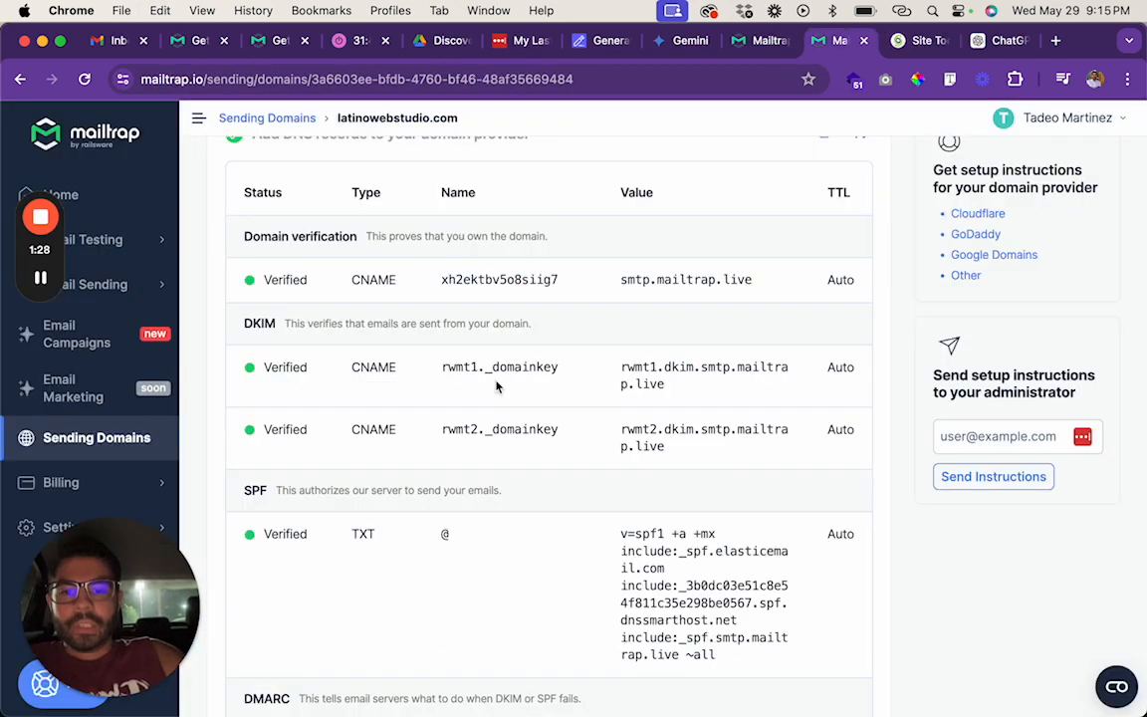
{"action": "left_click", "coordinate": [698, 396]}
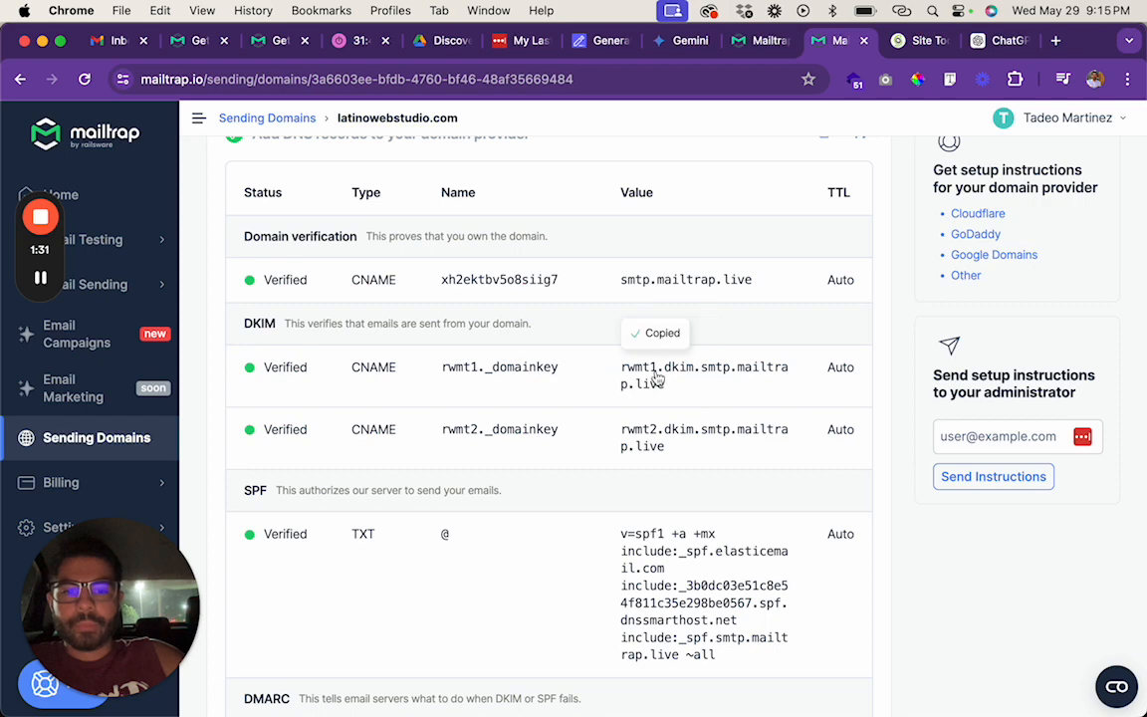
{"action": "key", "text": "ctrl+Tab"}
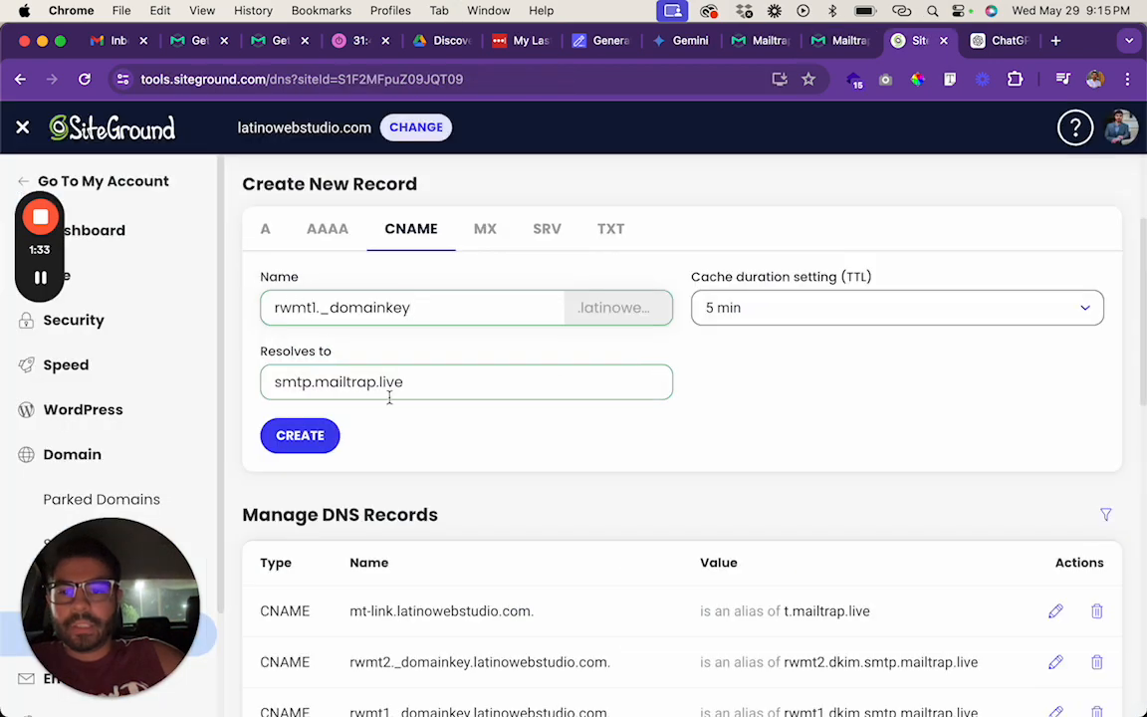
{"action": "left_click", "coordinate": [433, 387]}
{"action": "key", "text": "super+a"}
{"action": "key", "text": "super+v"}
Step: Copy the second DKIM name rwmt2._domainkey in Mailtrap and examine the SPF, DMARC and domain tracking records
{"action": "key", "text": "ctrl+shift+Tab"}
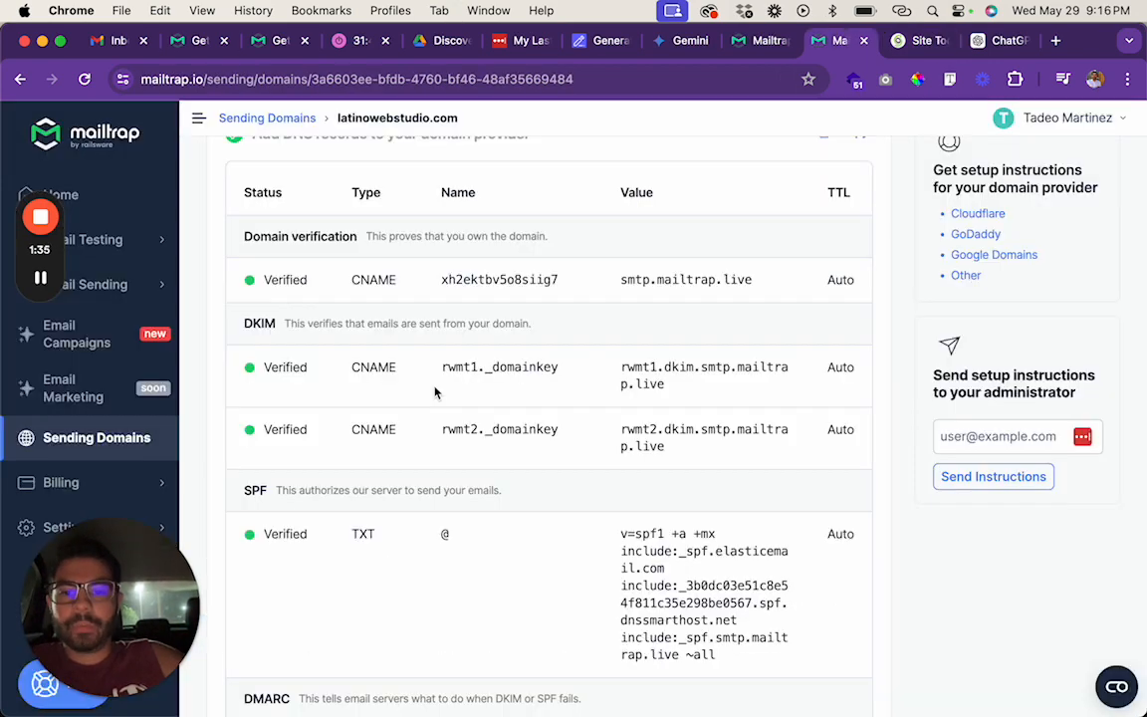
{"action": "scroll", "coordinate": [596, 451], "scroll_direction": "down", "scroll_amount": 2}
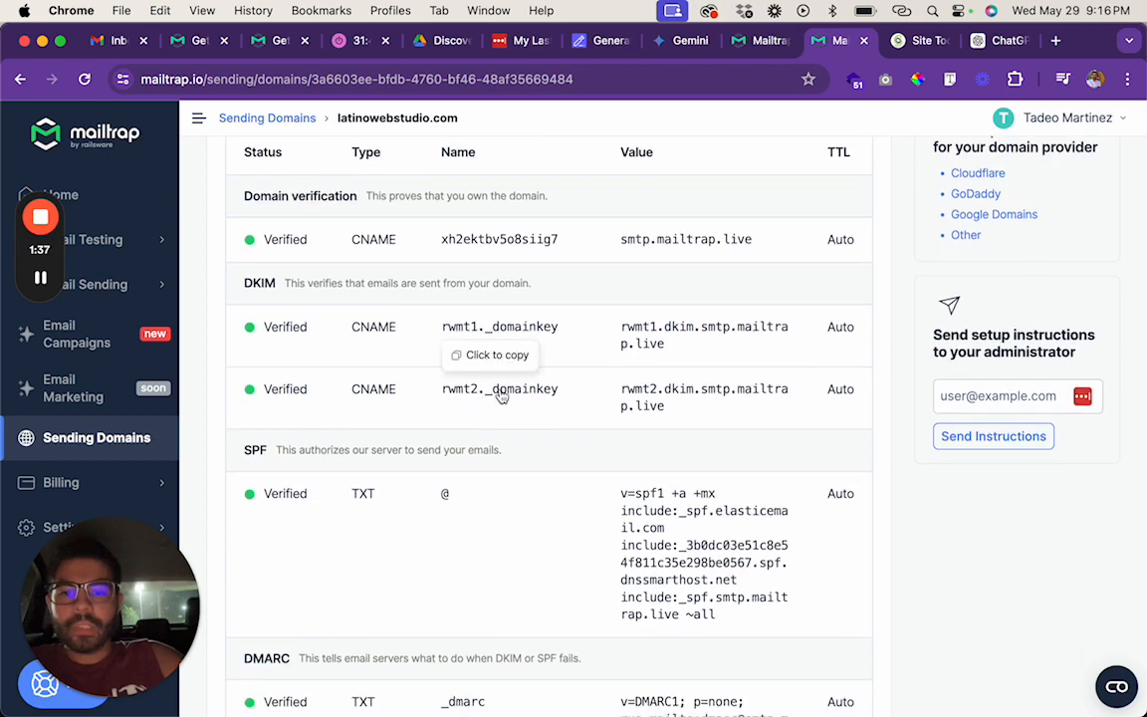
{"action": "left_click", "coordinate": [488, 395]}
{"action": "scroll", "coordinate": [501, 395], "scroll_direction": "down", "scroll_amount": 5}
{"action": "scroll", "coordinate": [501, 395], "scroll_direction": "up", "scroll_amount": 1}
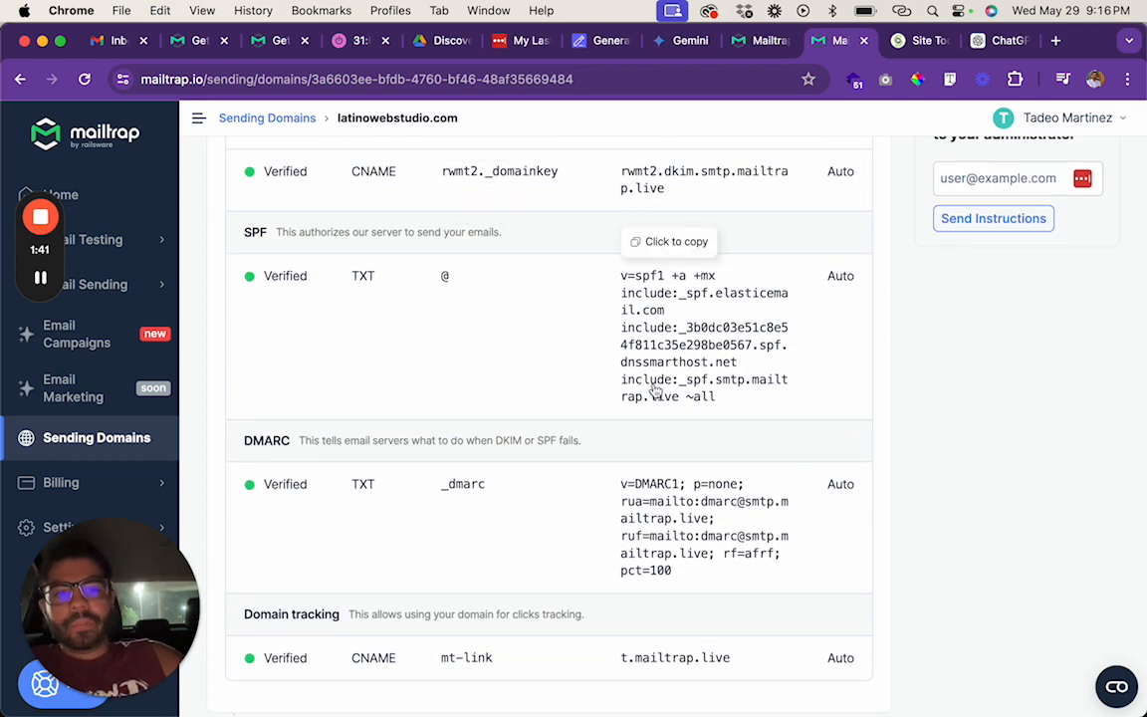
Step: Switch to SiteGround and search the DNS records page for "spf"
{"action": "key", "text": "ctrl+Tab"}
{"action": "scroll", "coordinate": [607, 501], "scroll_direction": "down", "scroll_amount": 5}
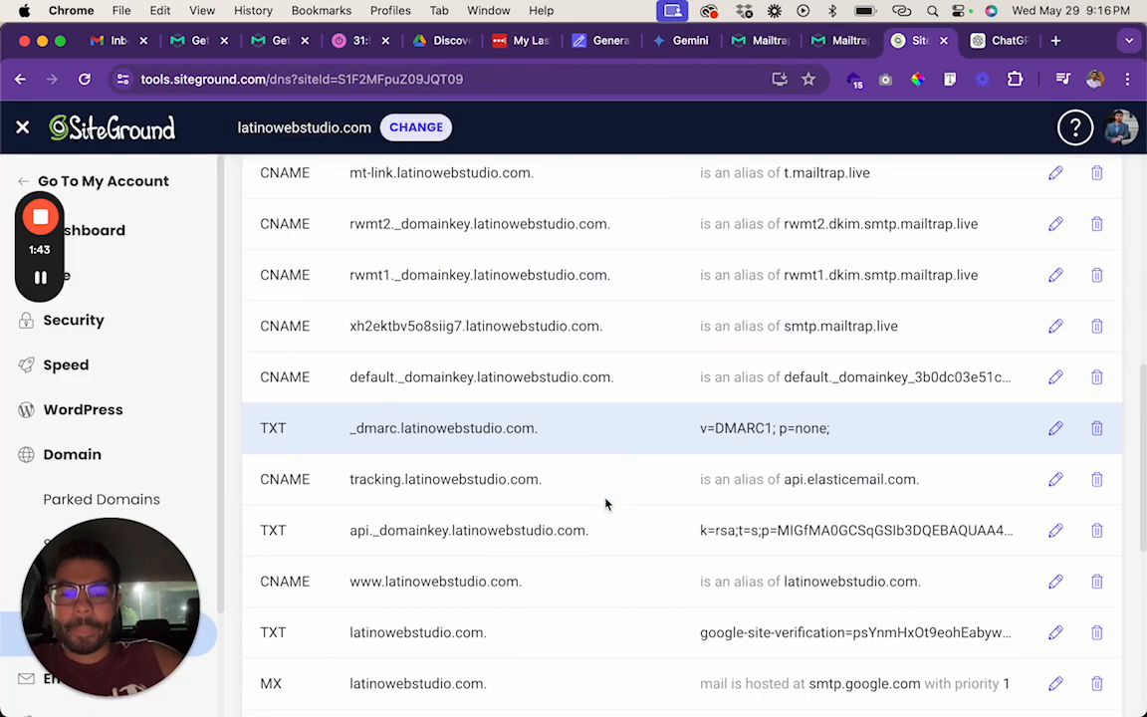
{"action": "key", "text": "ctrl+f"}
{"action": "key", "text": "Return"}
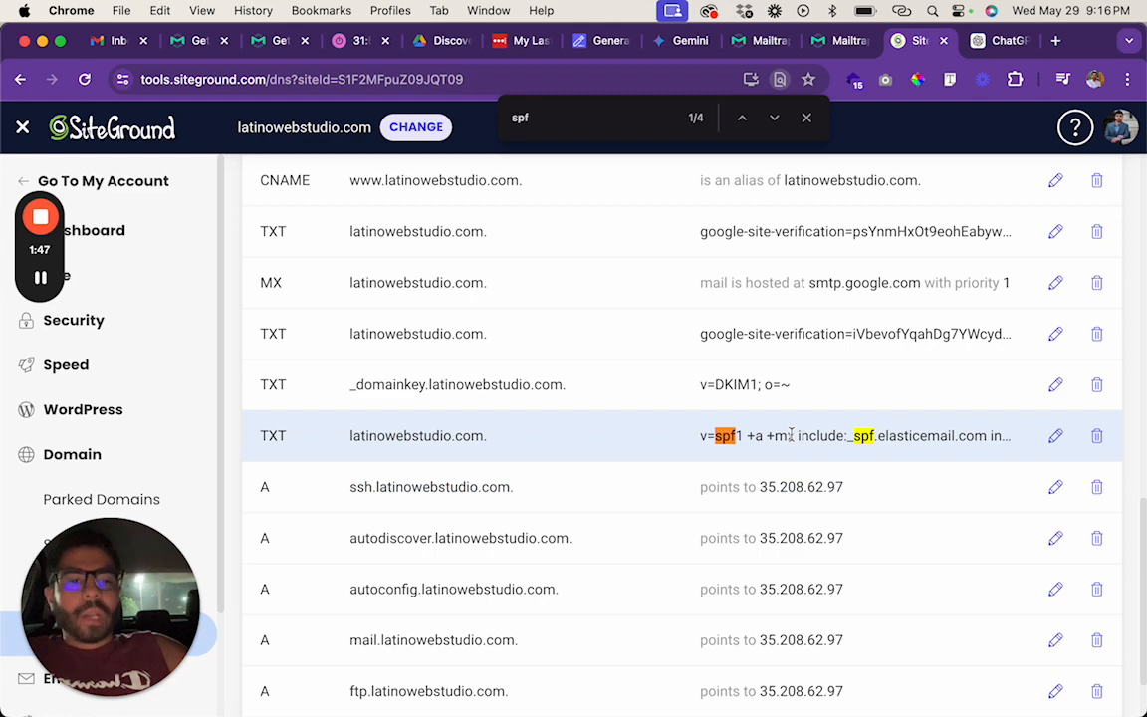
Step: Check the merged SPF answer in ChatGPT, and in SiteGround open the latinowebstudio.com SPF TXT record and copy its value
{"action": "key", "text": "ctrl+Tab"}
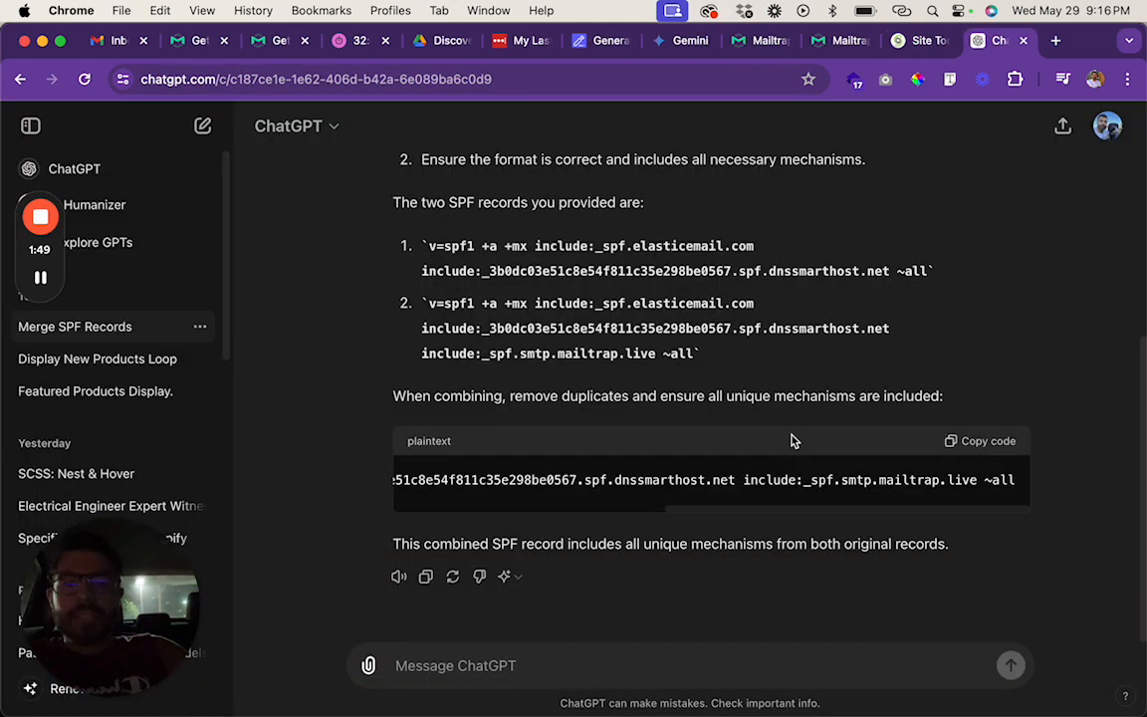
{"action": "scroll", "coordinate": [587, 320], "scroll_direction": "up", "scroll_amount": 1}
{"action": "key", "text": "ctrl+shift+Tab"}
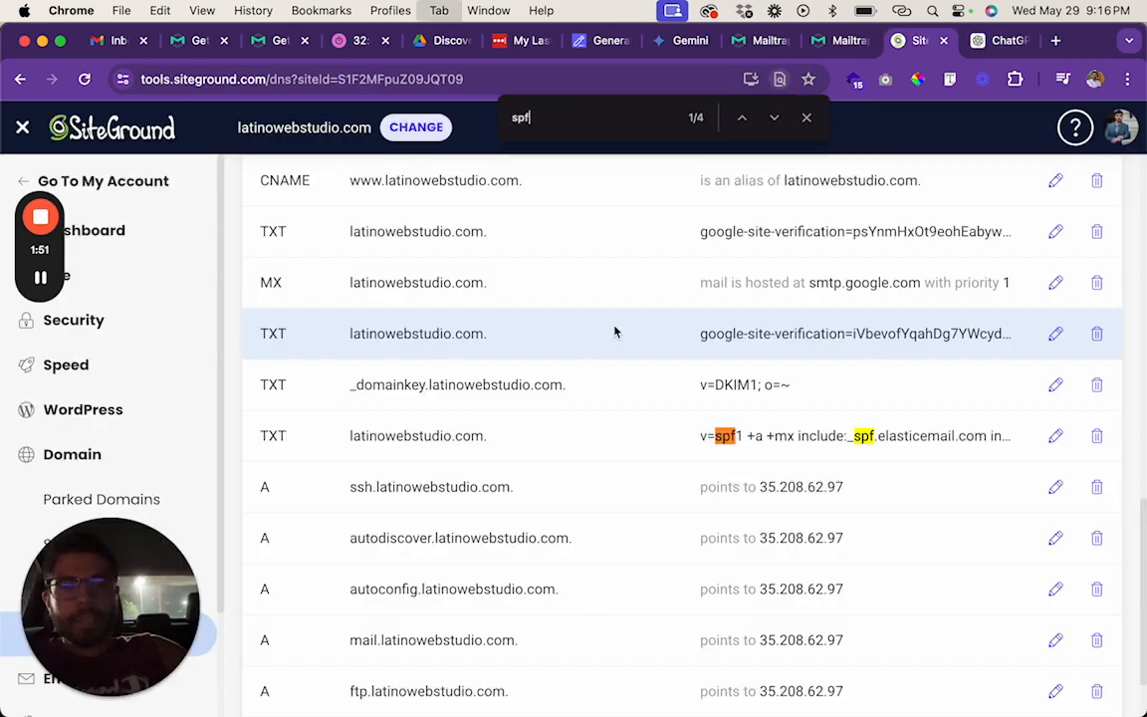
{"action": "left_click", "coordinate": [1056, 435]}
{"action": "triple_click", "coordinate": [529, 538]}
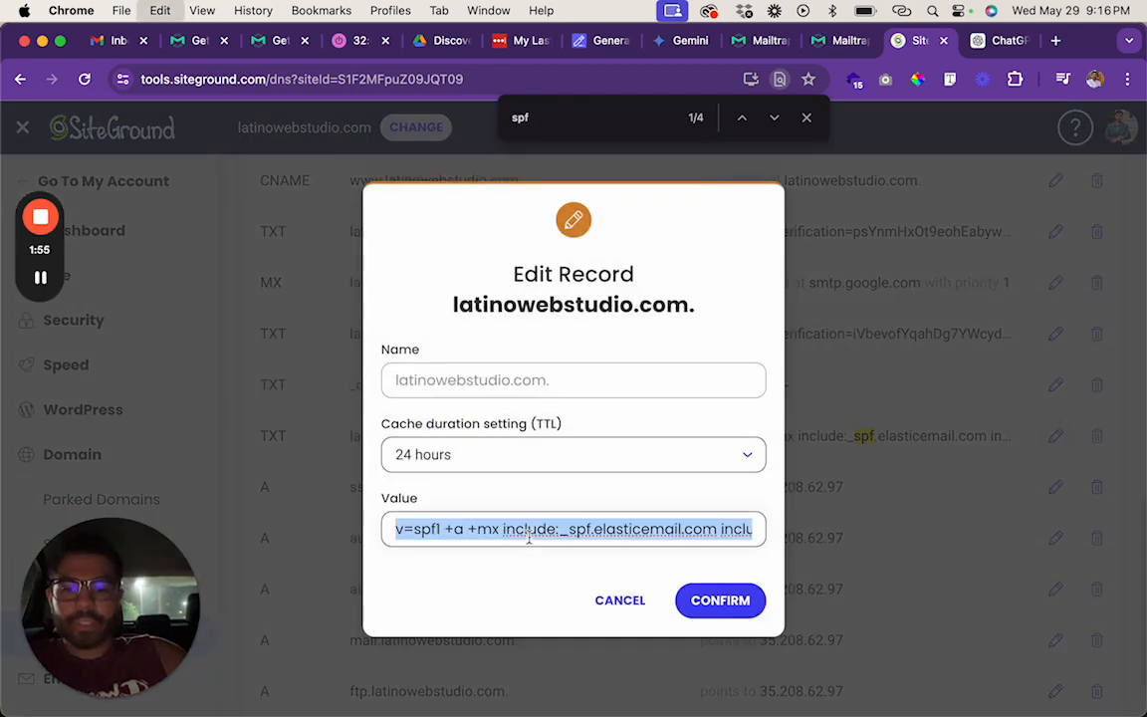
Step: Start a new ChatGPT chat and write "I already have this SPF record:" followed by the SPF value copied from SiteGround
{"action": "key", "text": "ctrl+Tab"}
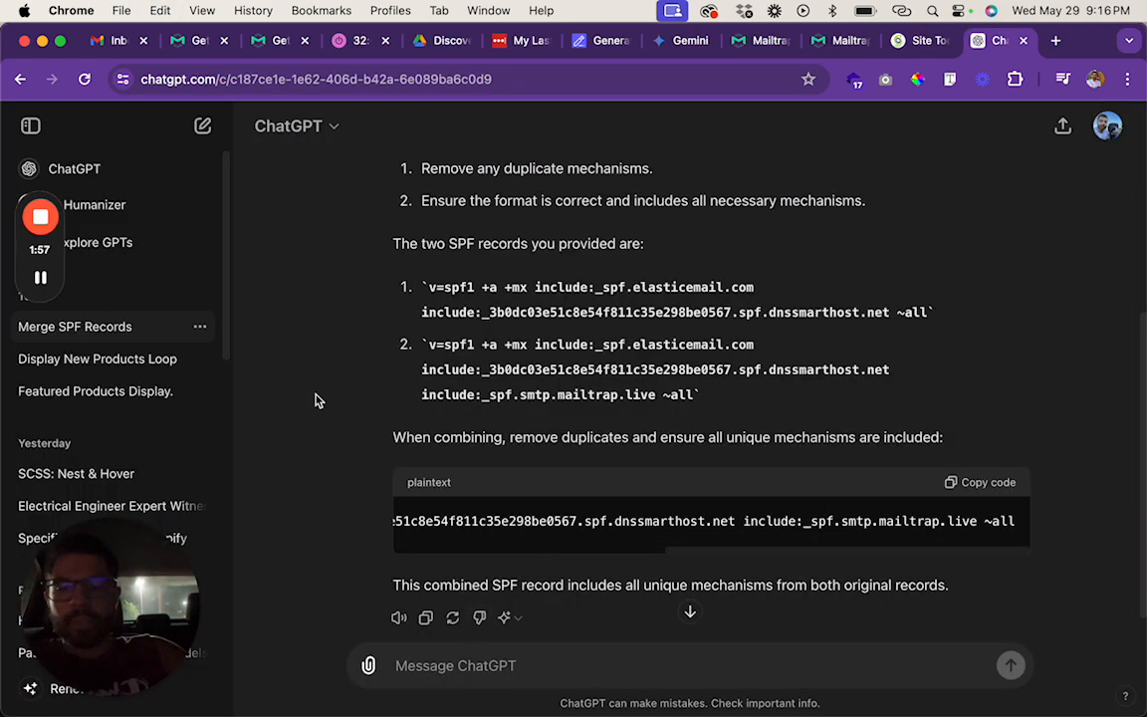
{"action": "left_click", "coordinate": [203, 128]}
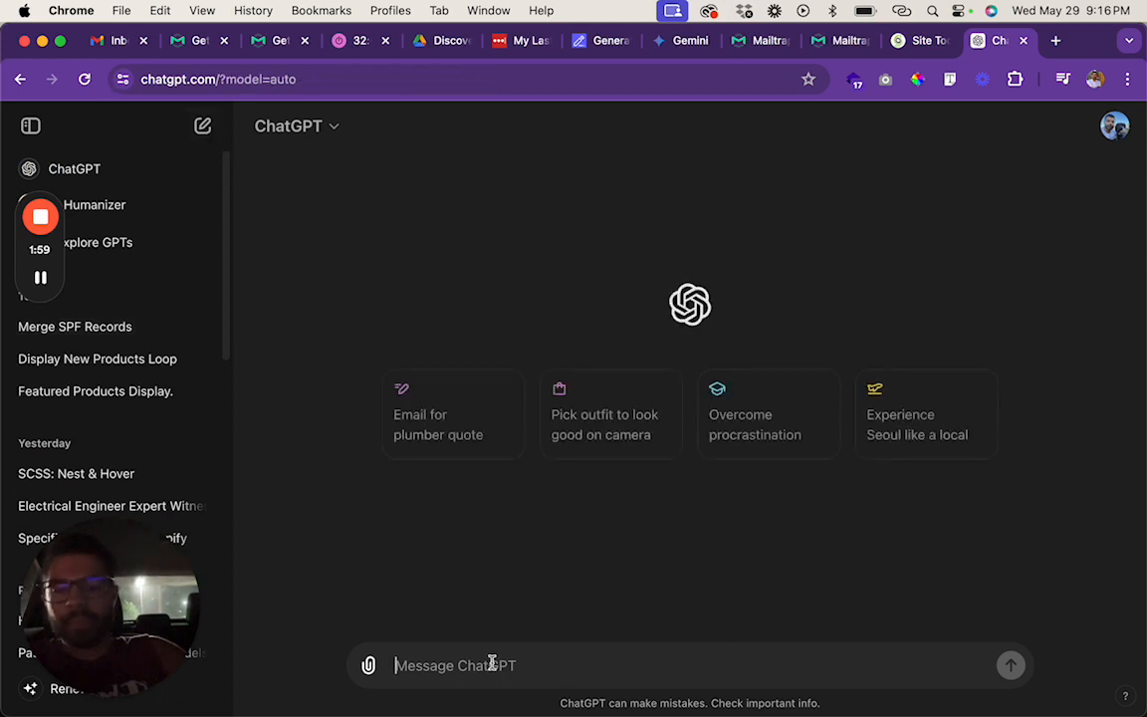
{"action": "type", "text": "I"}
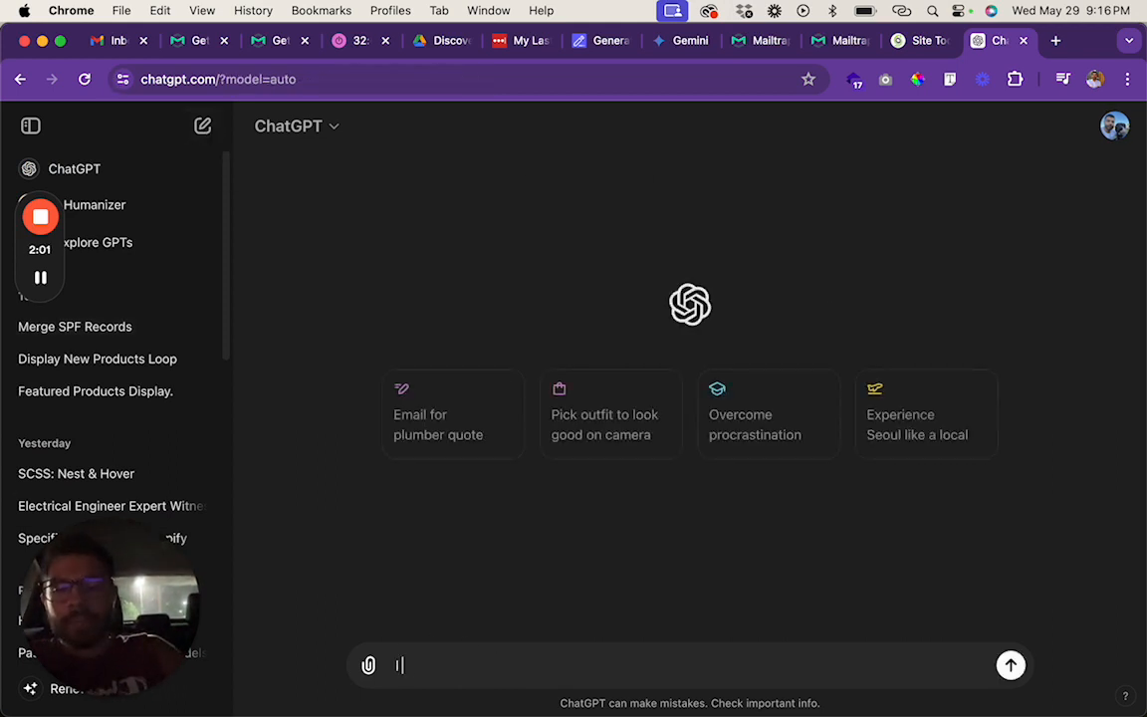
{"action": "type", "text": " already "}
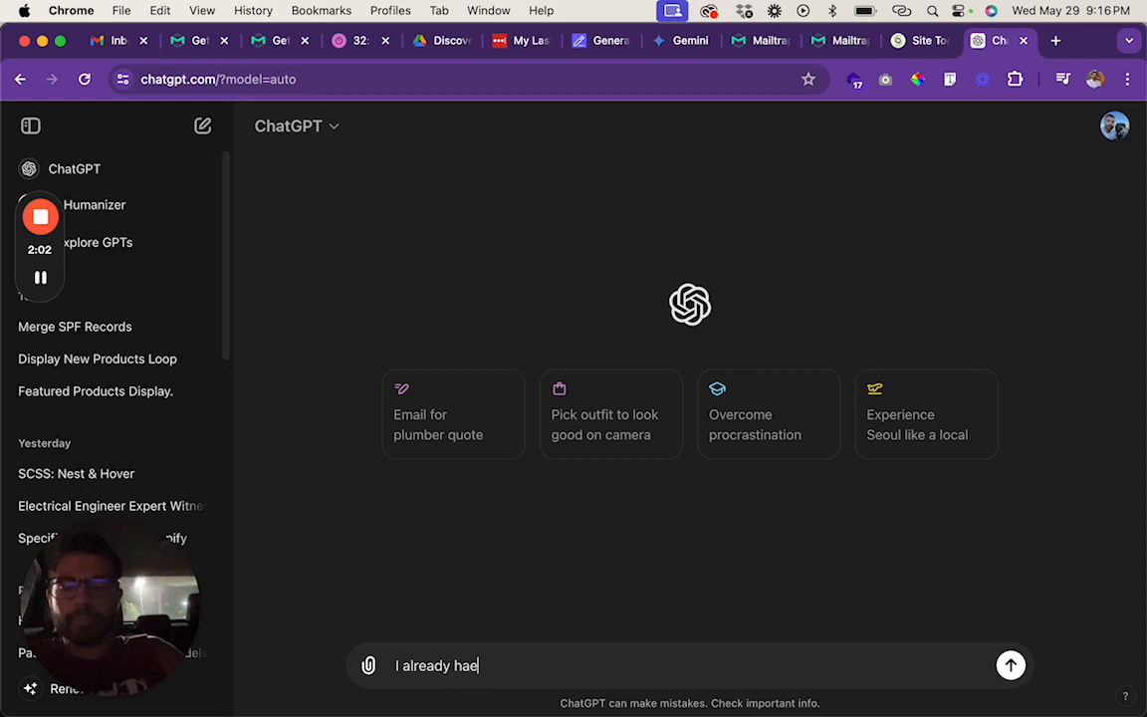
{"action": "type", "text": "have this SPF"}
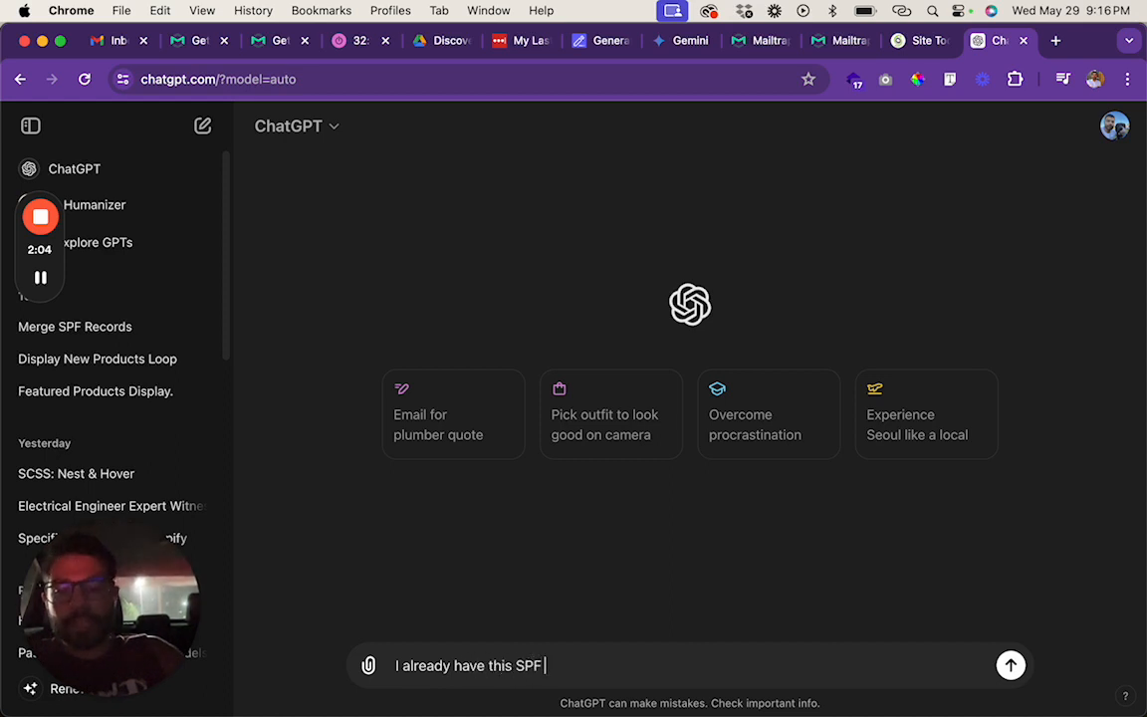
{"action": "type", "text": " record"}
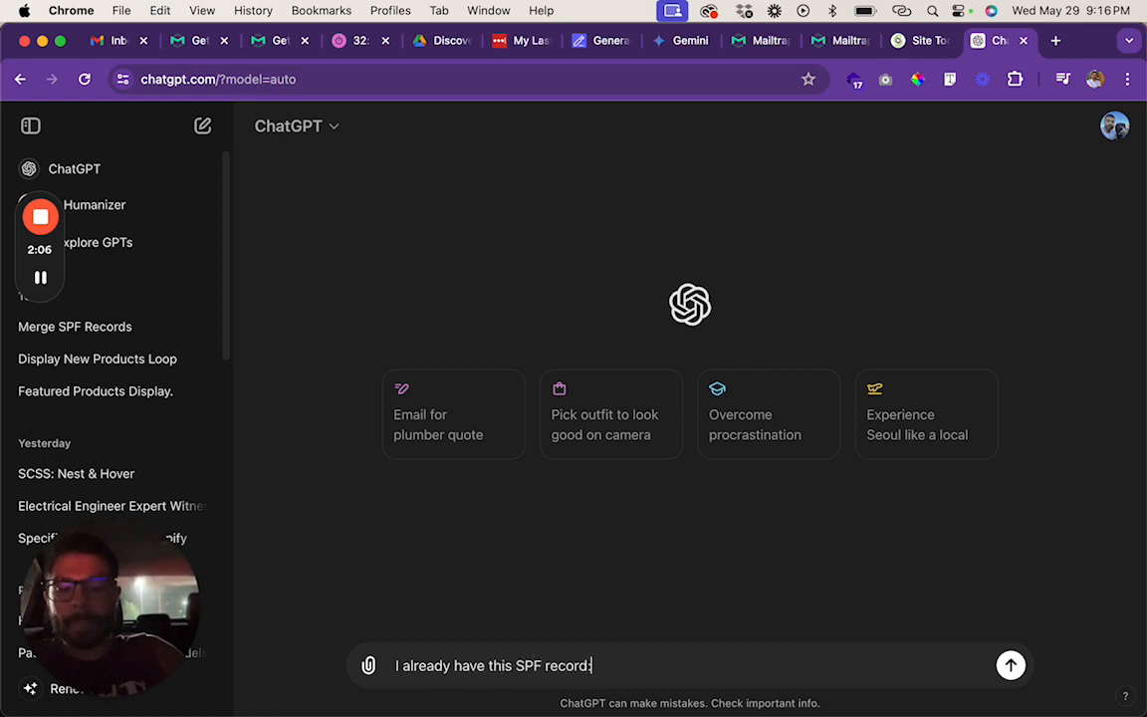
{"action": "type", "text": ":"}
{"action": "key", "text": "shift+Return"}
{"action": "key", "text": "super+v"}
{"action": "key", "text": "shift+Return"}
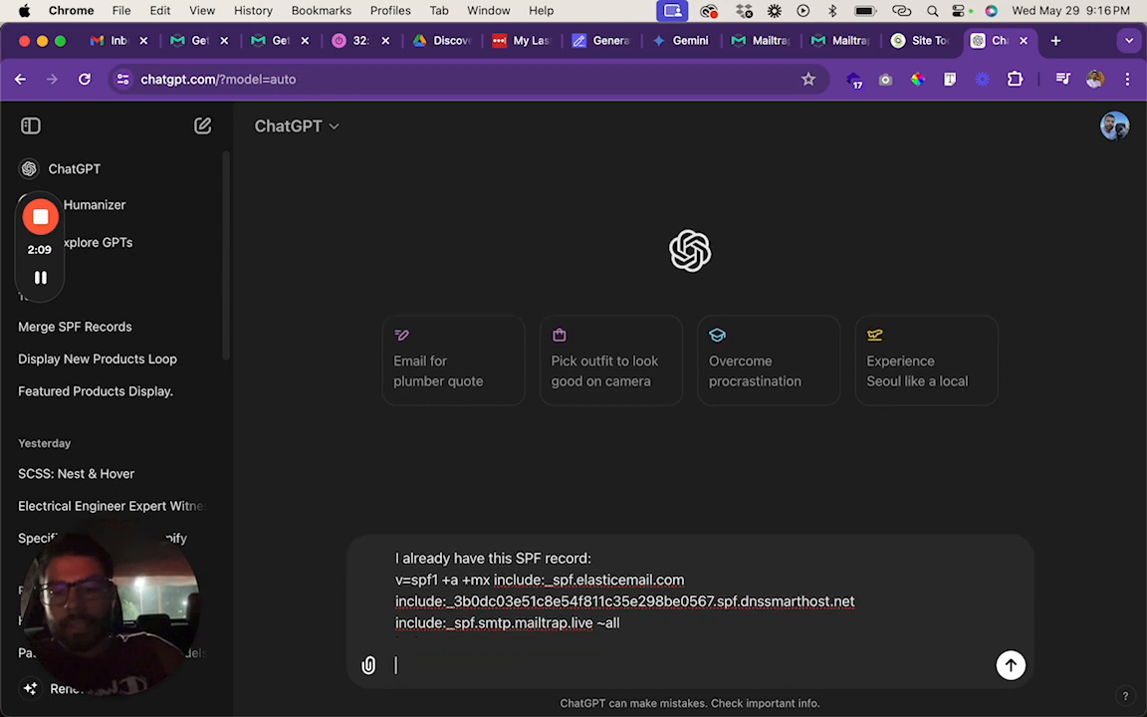
Step: Add "and I need to add one this one:" to the ChatGPT message, followed by the SPF value copied from Mailtrap
{"action": "type", "text": "and I need to add one th"}
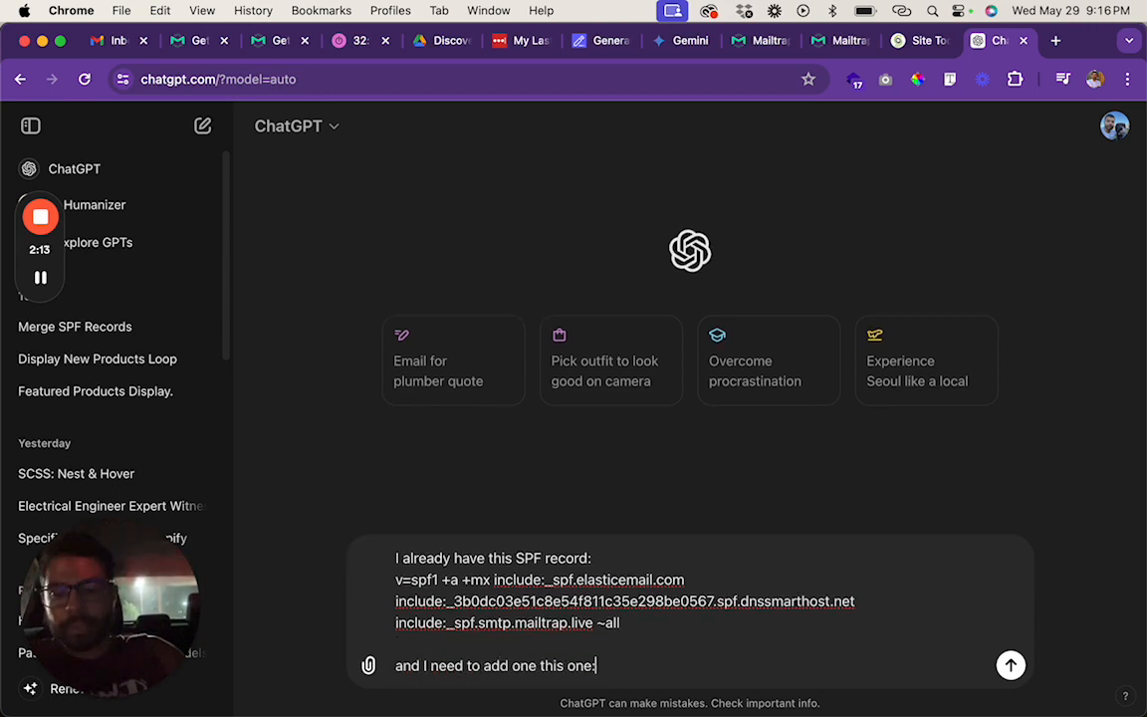
{"action": "type", "text": "is one:"}
{"action": "key", "text": "shift+Return"}
{"action": "key", "text": "ctrl+shift+Tab"}
{"action": "key", "text": "ctrl+shift+Tab"}
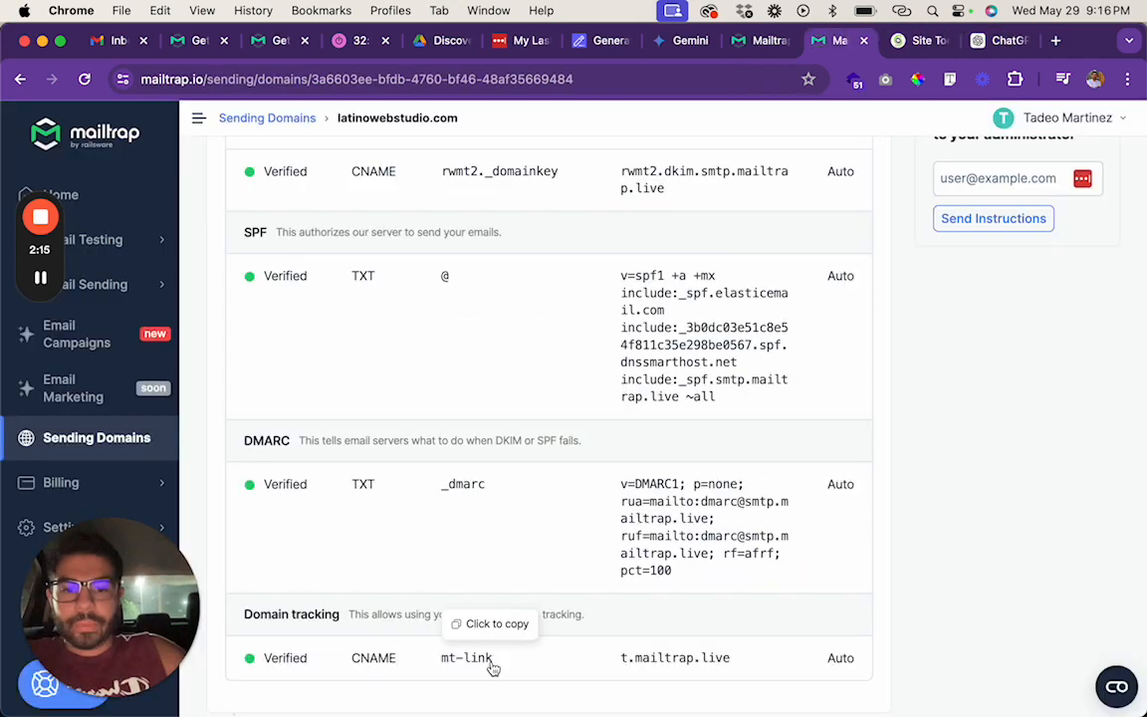
{"action": "left_click", "coordinate": [689, 520]}
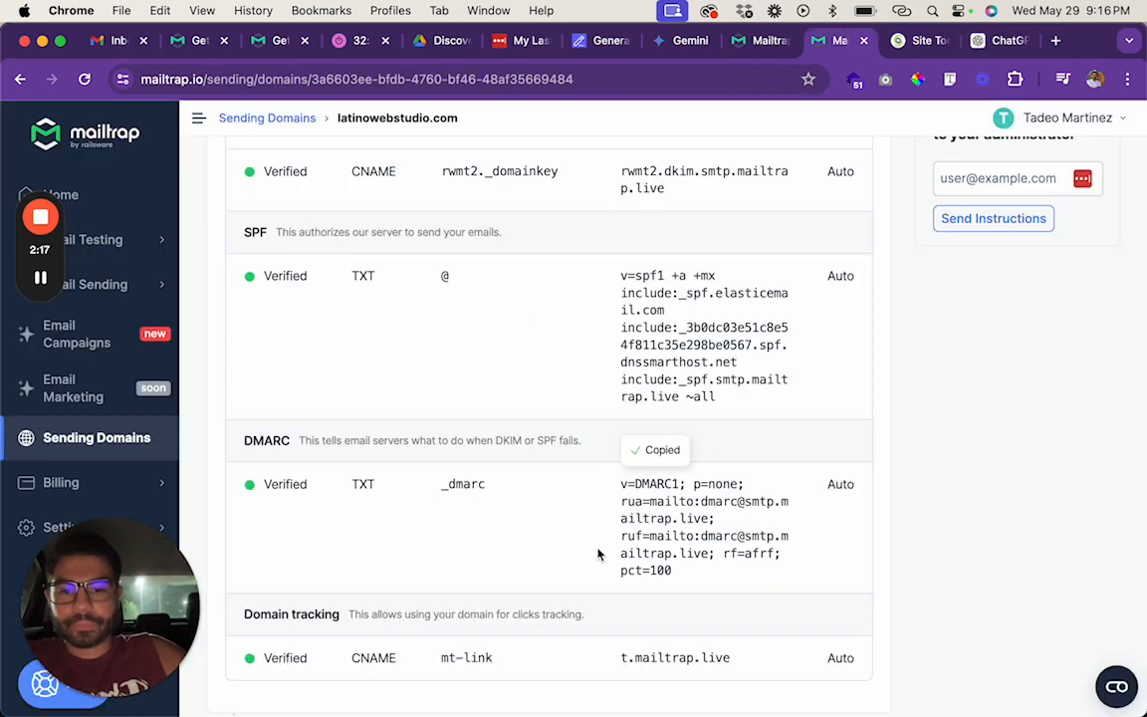
{"action": "left_click", "coordinate": [666, 335]}
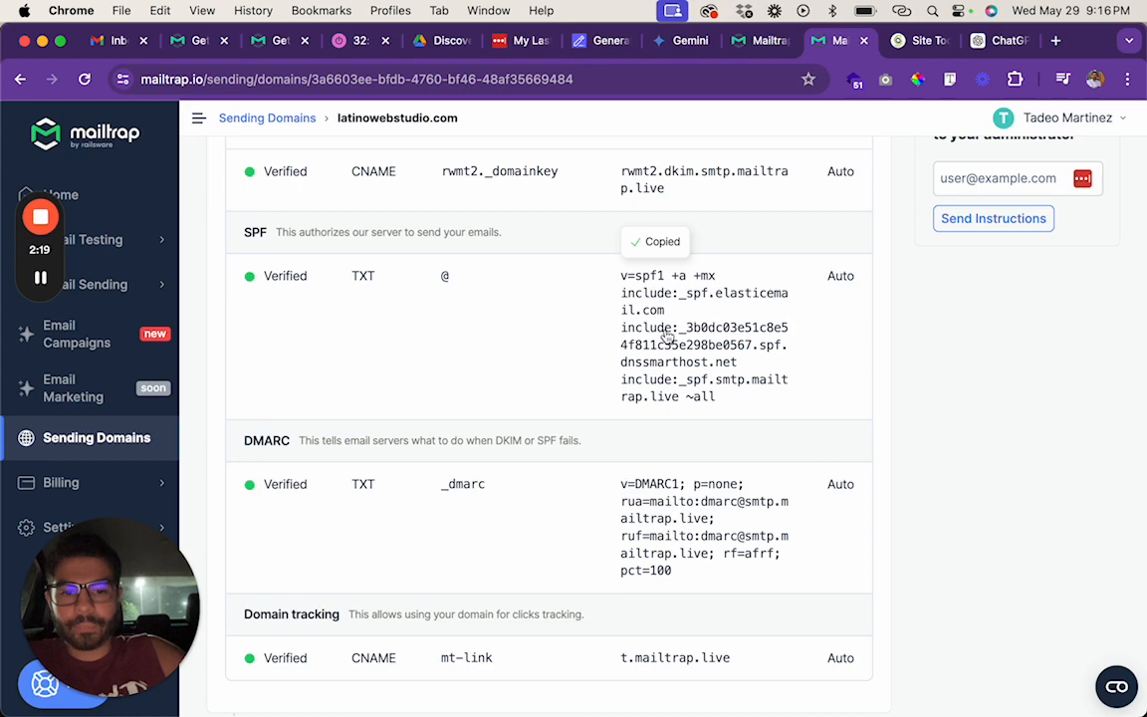
{"action": "key", "text": "ctrl+Tab"}
{"action": "key", "text": "ctrl+Tab"}
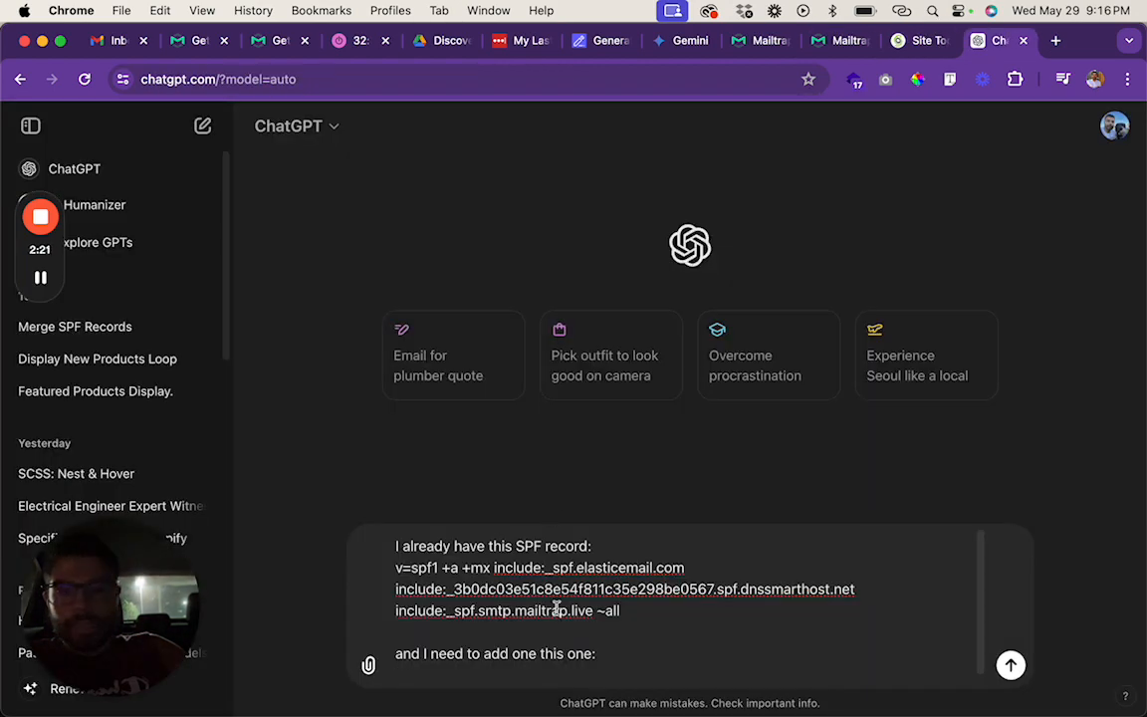
{"action": "key", "text": "shift+Return"}
{"action": "key", "text": "super+v"}
Step: Copy the draft into the Merge SPF Records chat and replace its existing SPF record with the first one listed in the answer
{"action": "key", "text": "super+a"}
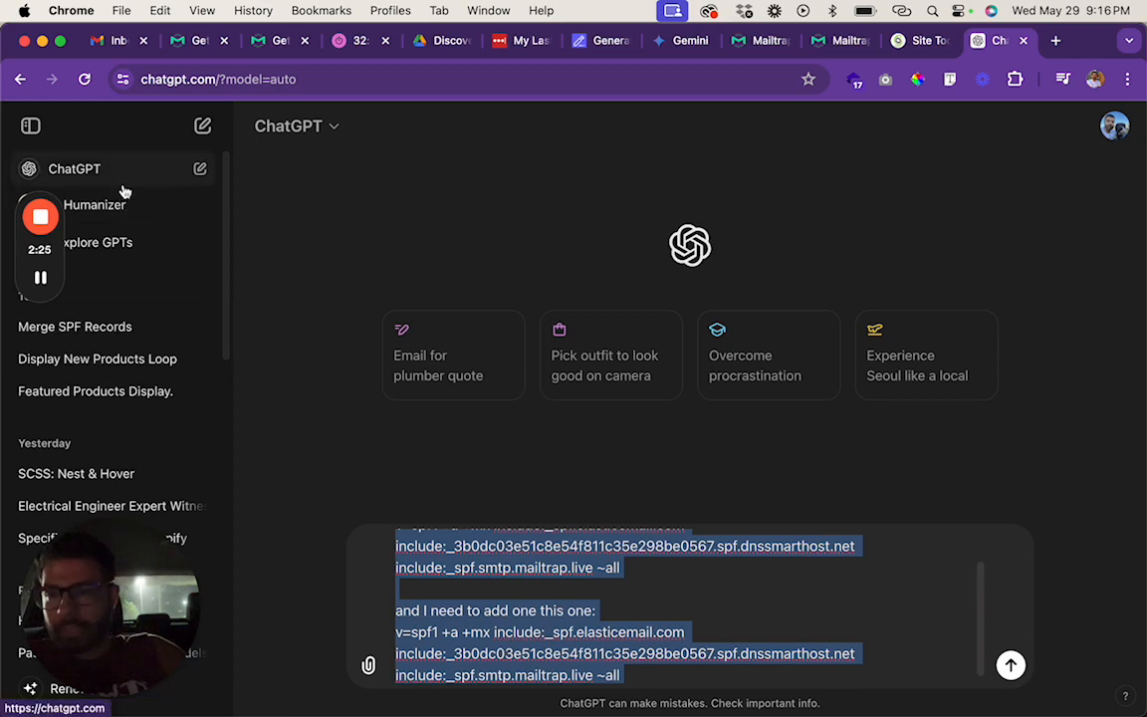
{"action": "left_click", "coordinate": [135, 330]}
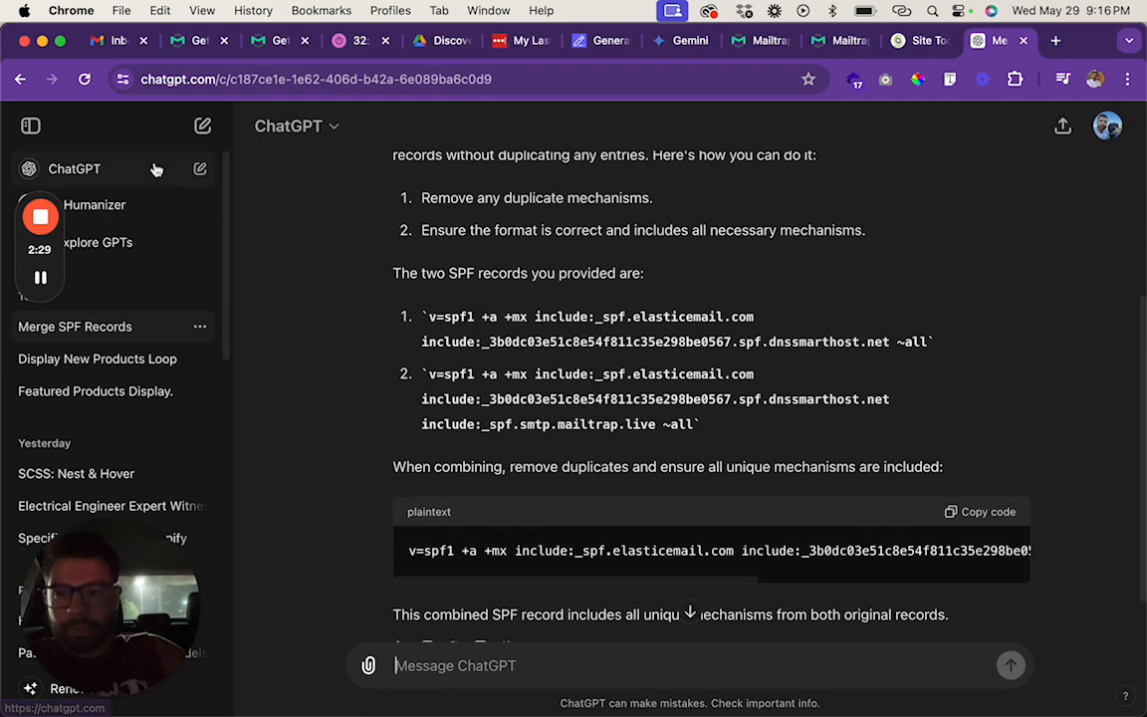
{"action": "key", "text": "super+v"}
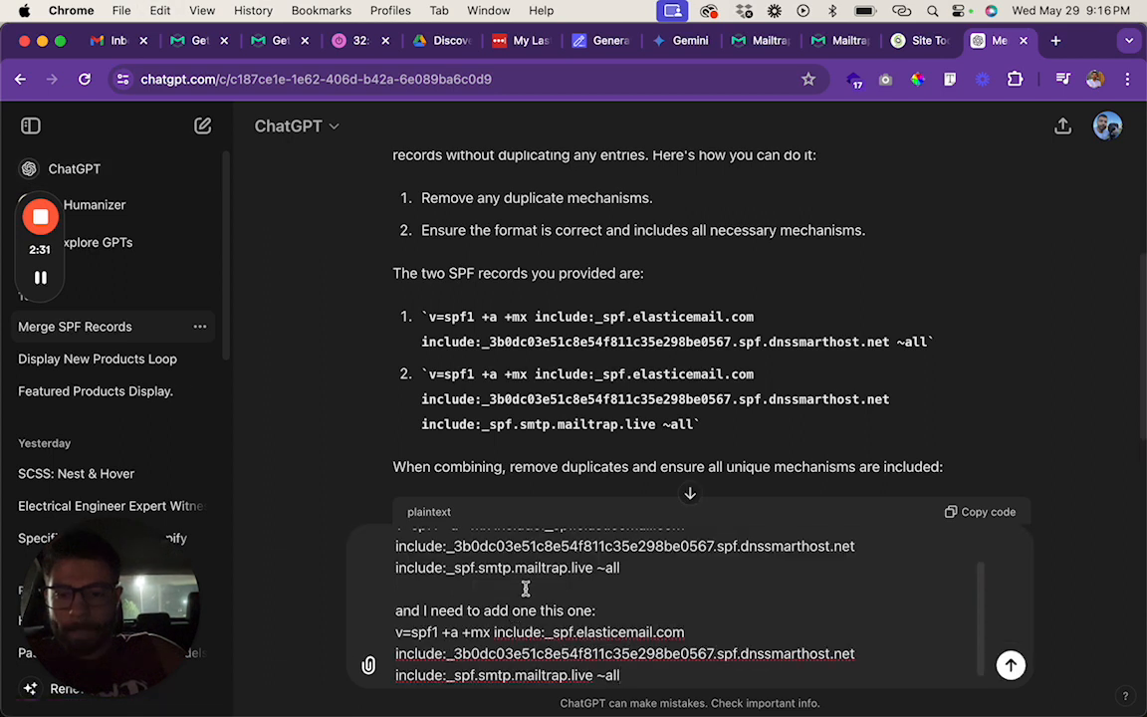
{"action": "scroll", "coordinate": [522, 597], "scroll_direction": "up", "scroll_amount": 3}
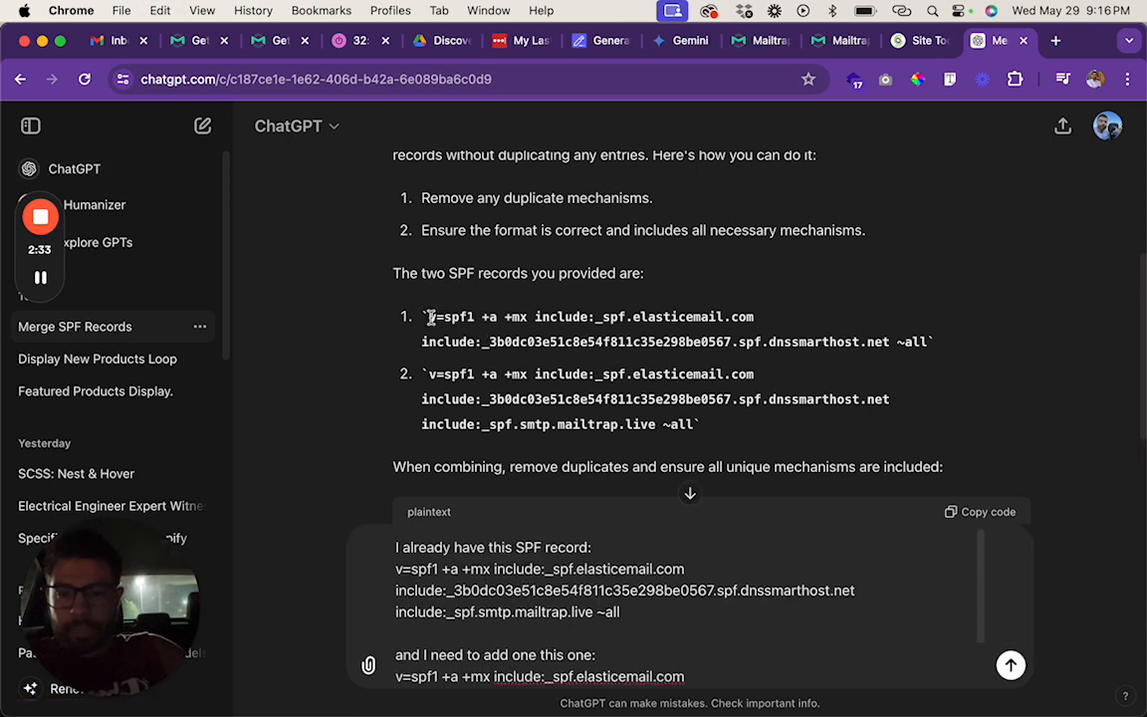
{"action": "left_click_drag", "start_coordinate": [430, 316], "coordinate": [929, 341]}
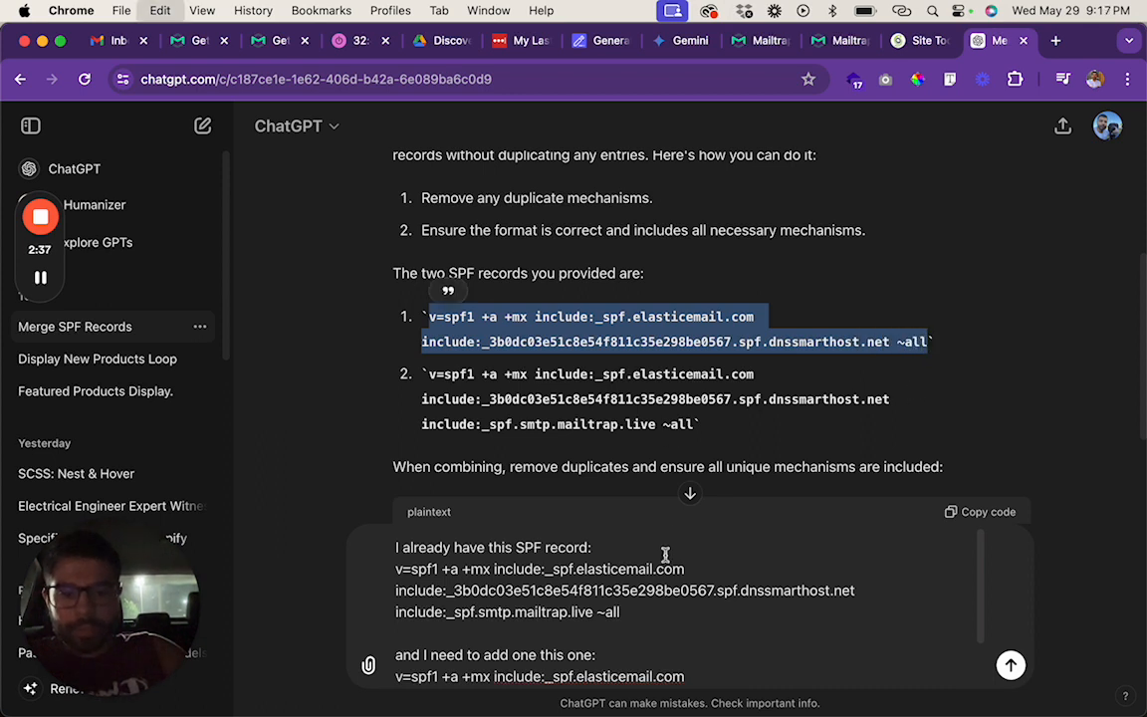
{"action": "left_click_drag", "start_coordinate": [633, 603], "coordinate": [395, 568]}
{"action": "key", "text": "super+v"}
{"action": "key", "text": "super+a"}
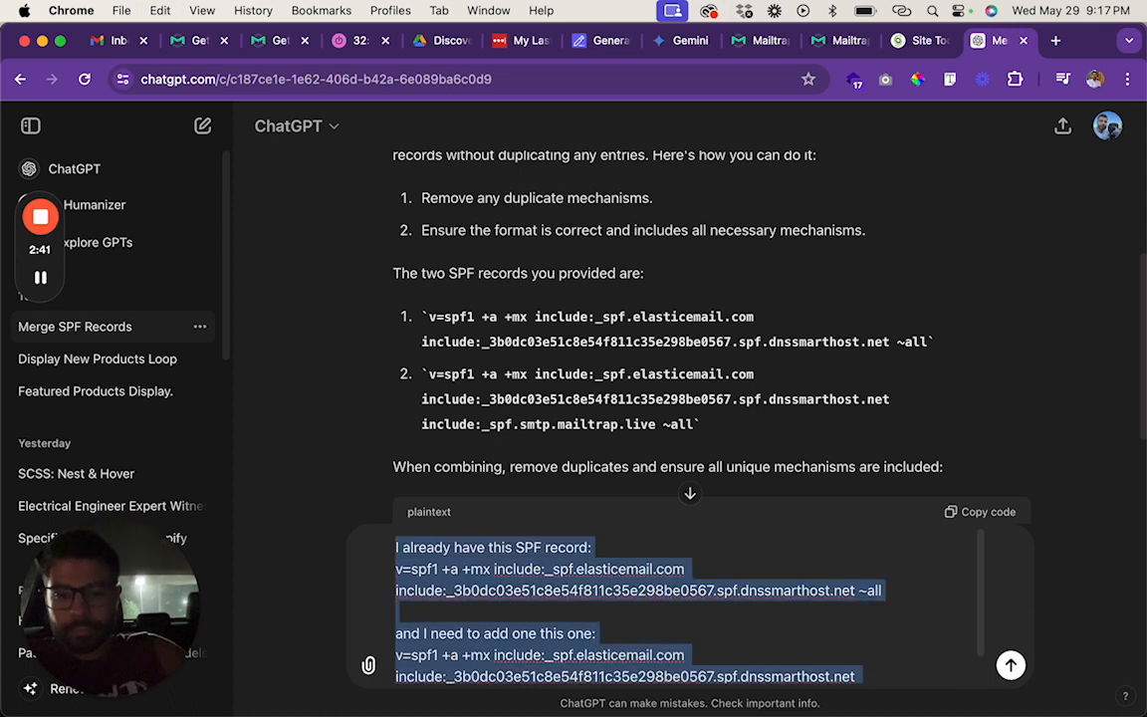
Step: Compare the draft with the original merge request, copy it into a new chat and send it to get the combined SPF record
{"action": "scroll", "coordinate": [581, 629], "scroll_direction": "down", "scroll_amount": 2}
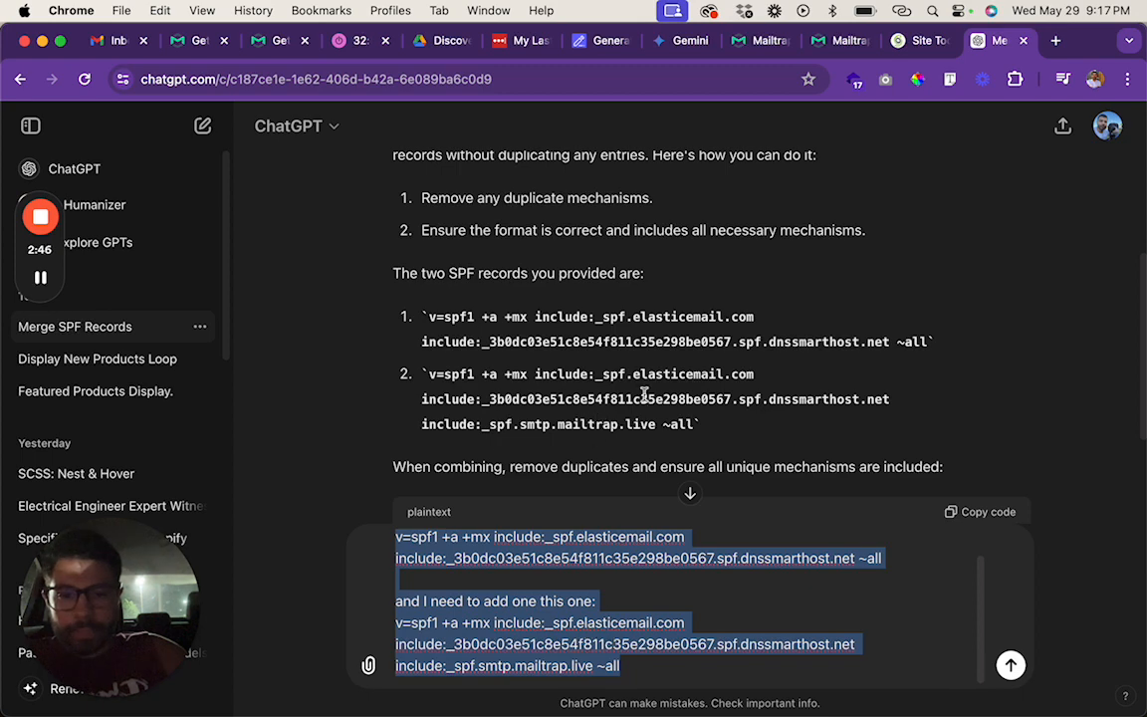
{"action": "scroll", "coordinate": [628, 399], "scroll_direction": "up", "scroll_amount": 5}
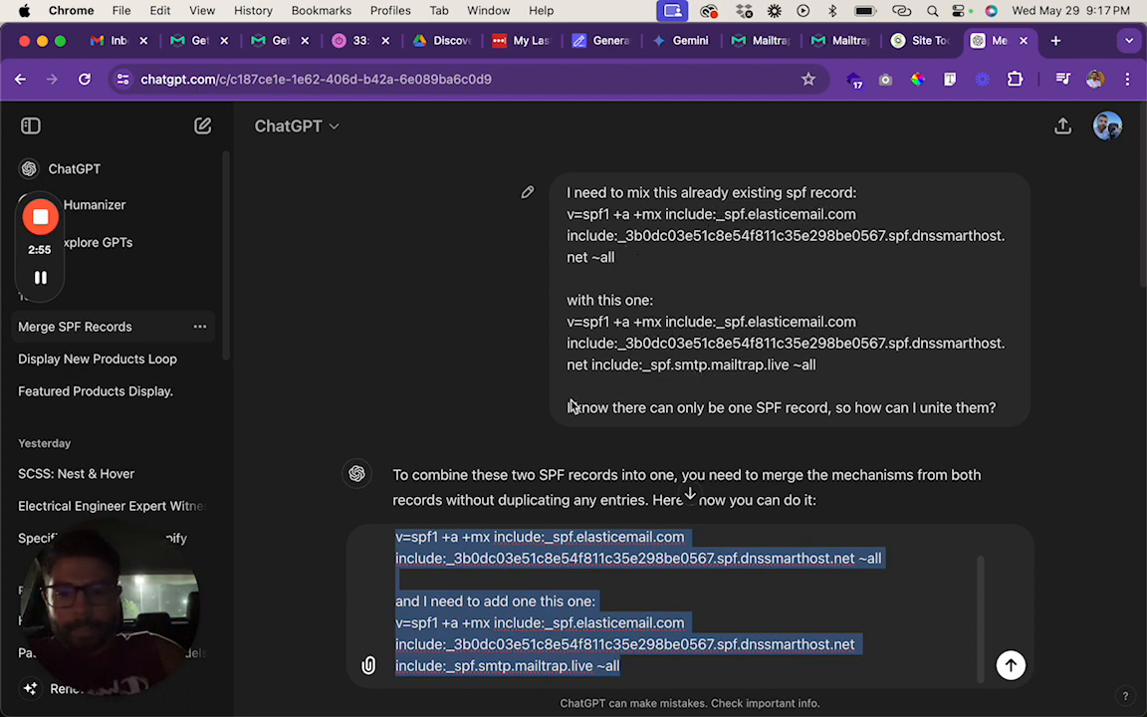
{"action": "left_click", "coordinate": [408, 577]}
{"action": "key", "text": "cmd+a"}
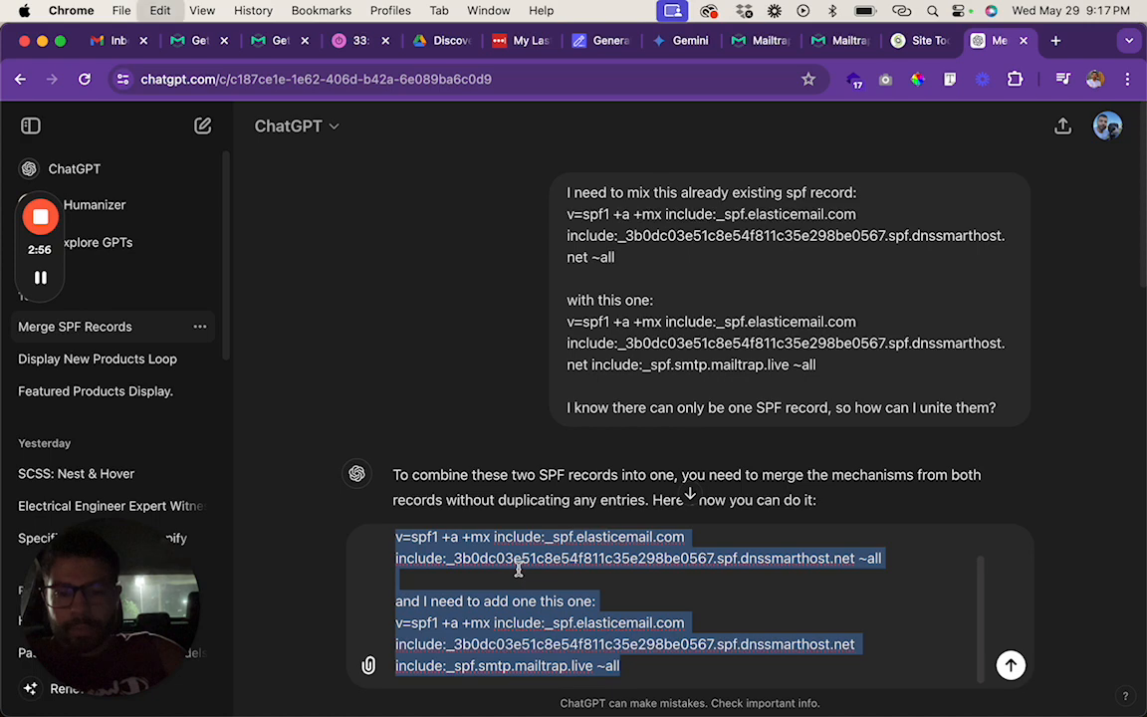
{"action": "left_click", "coordinate": [116, 171]}
{"action": "key", "text": "cmd+v"}
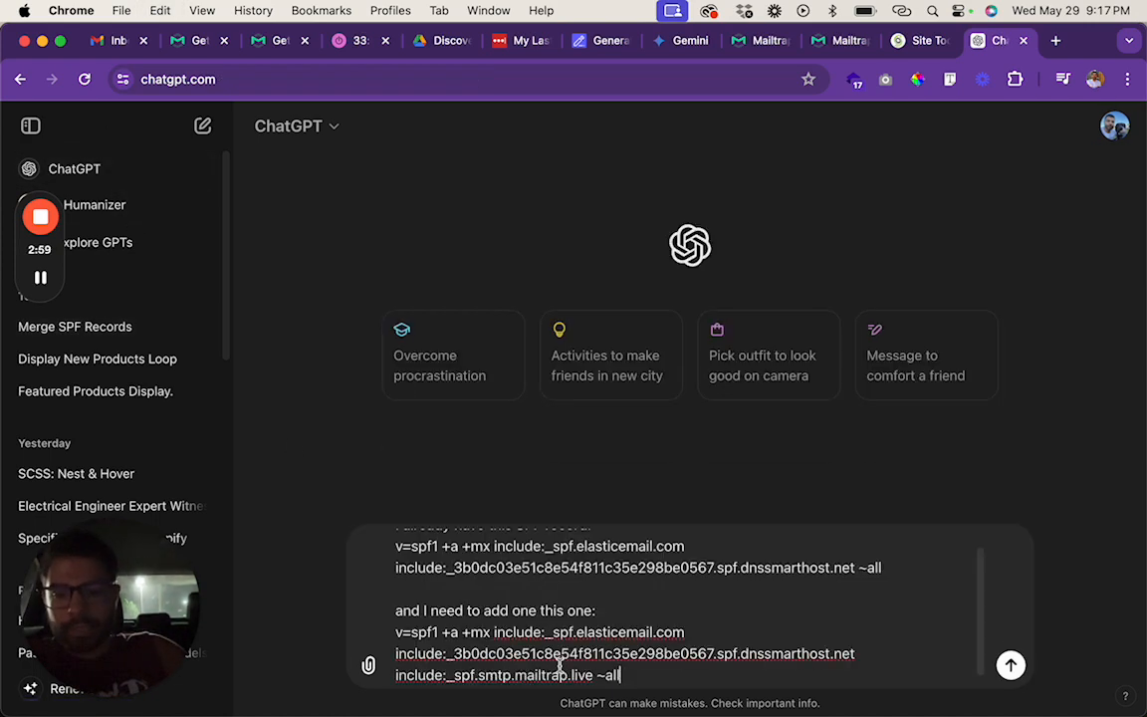
{"action": "key", "text": "Return"}
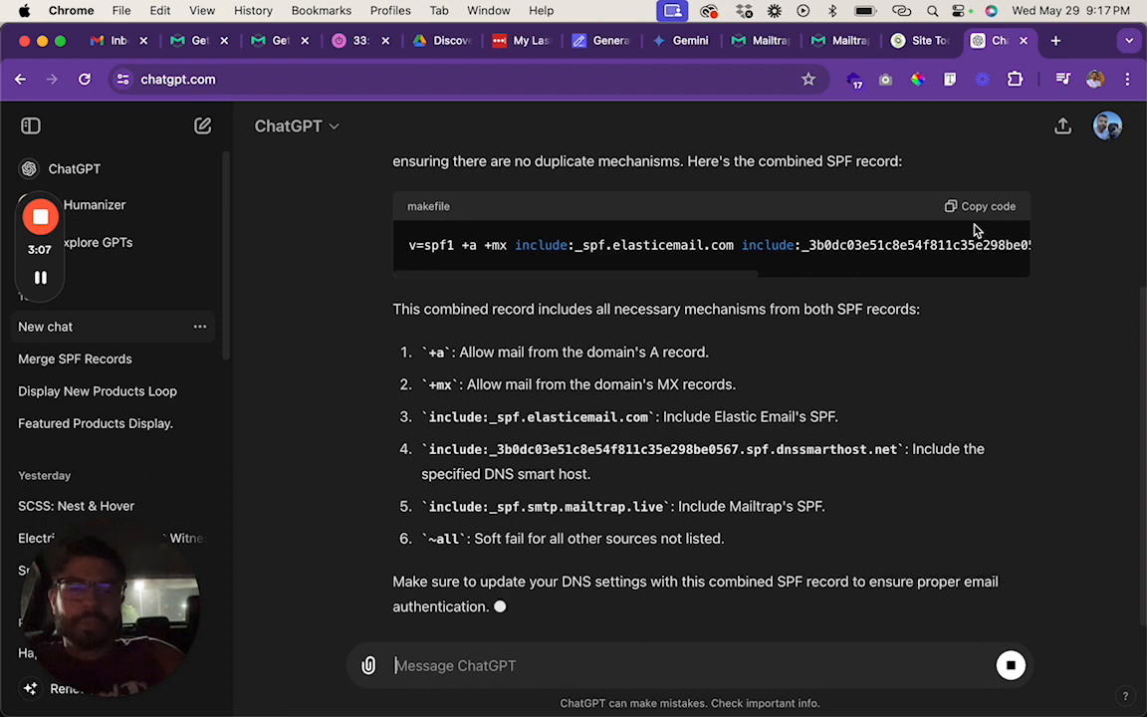
{"action": "left_click", "coordinate": [981, 181]}
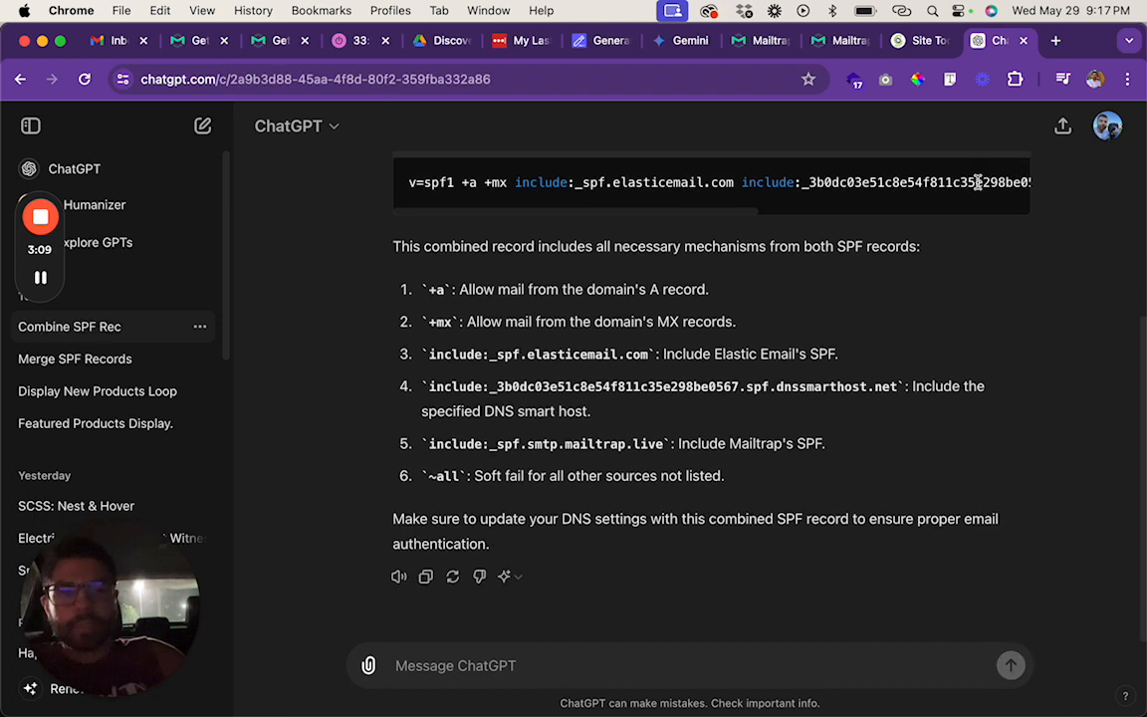
Step: Check the SPF, DMARC and domain tracking records in Mailtrap, and cancel the SPF record edit in SiteGround
{"action": "key", "text": "ctrl+shift+Tab"}
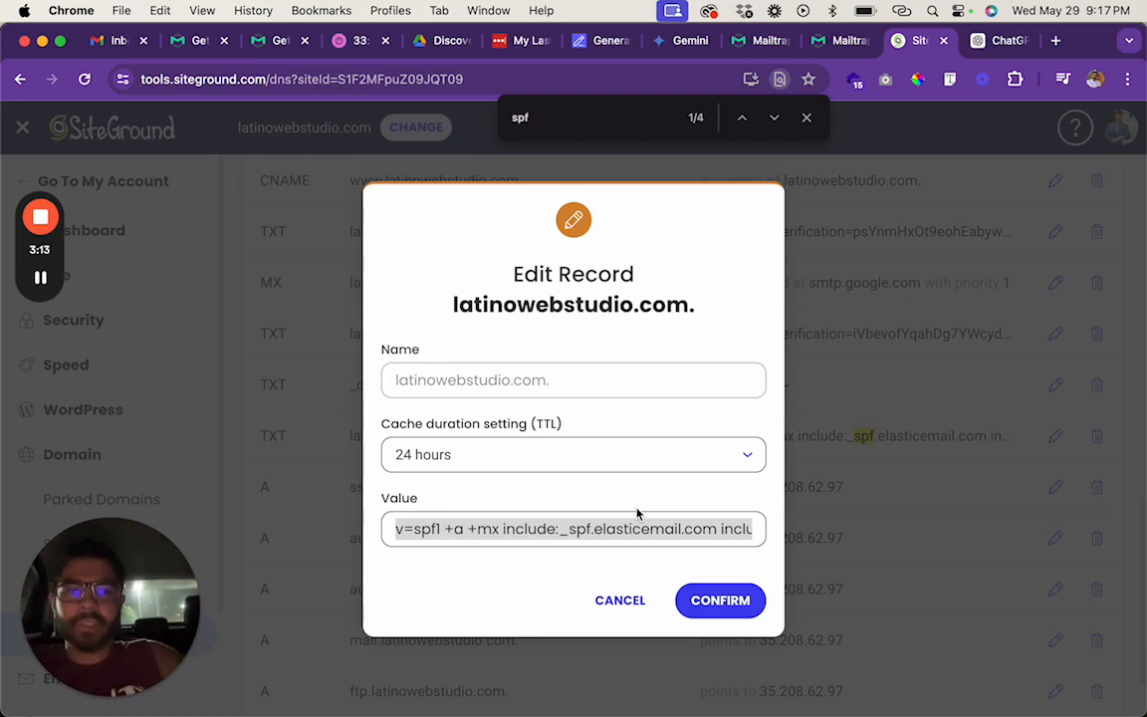
{"action": "key", "text": "ctrl+shift+Tab"}
{"action": "scroll", "coordinate": [683, 601], "scroll_direction": "down", "scroll_amount": 3}
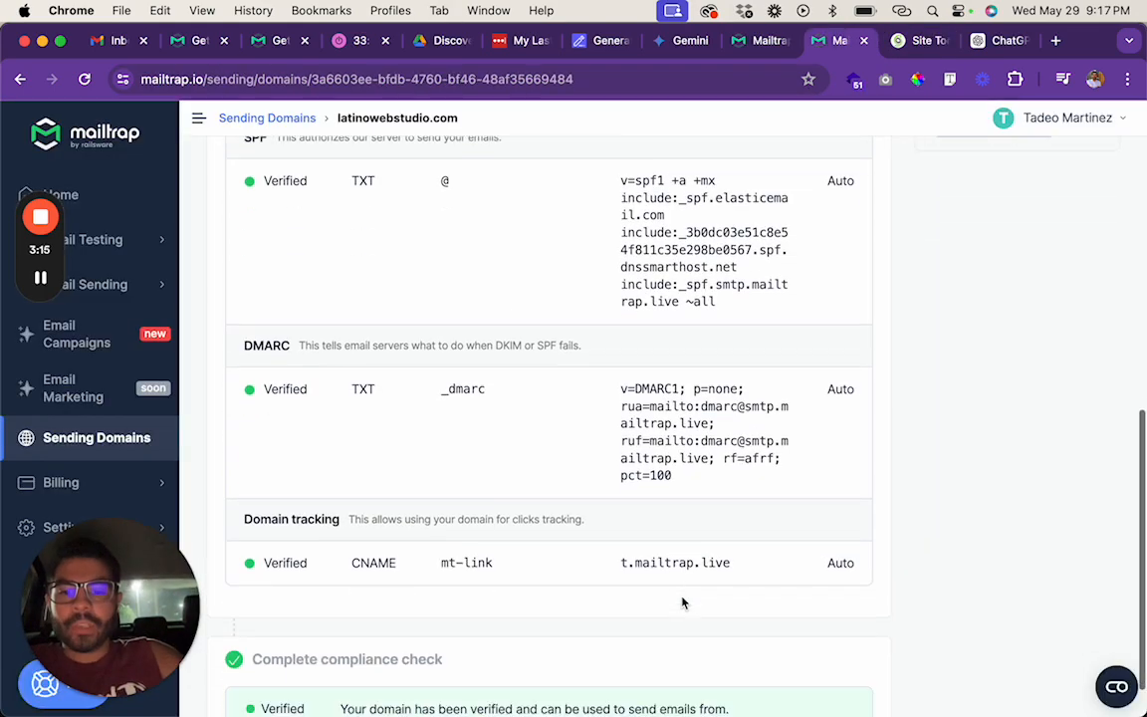
{"action": "scroll", "coordinate": [483, 378], "scroll_direction": "up", "scroll_amount": 1}
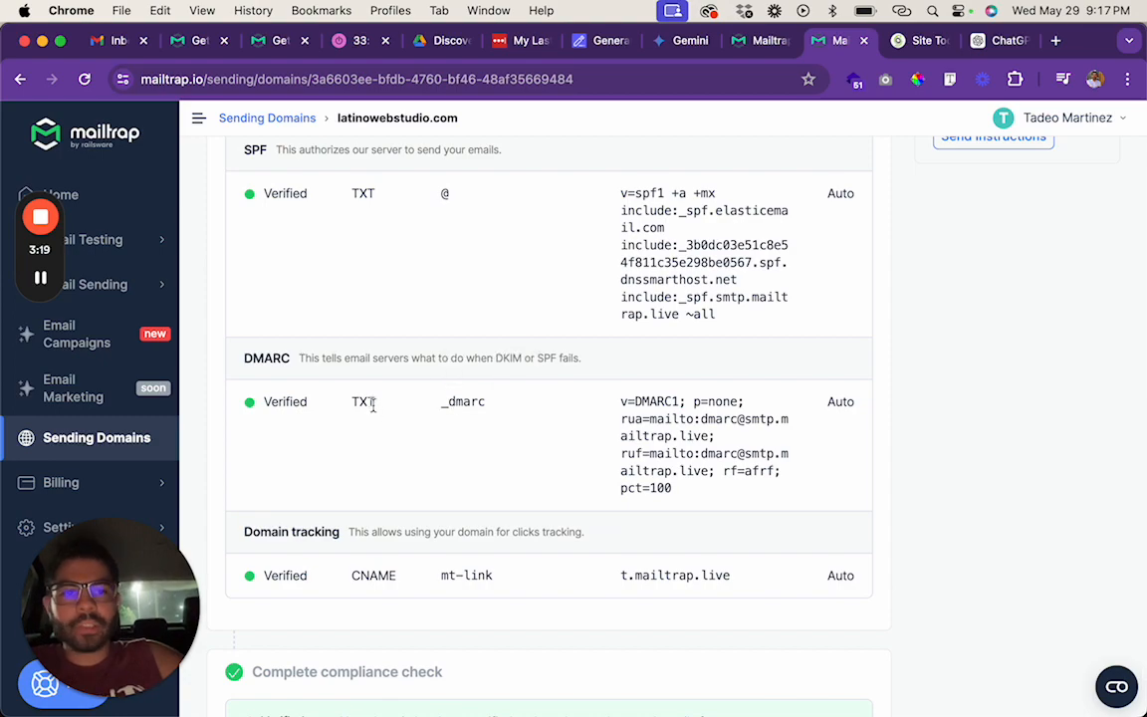
{"action": "key", "text": "ctrl+Tab"}
{"action": "key", "text": "super+a"}
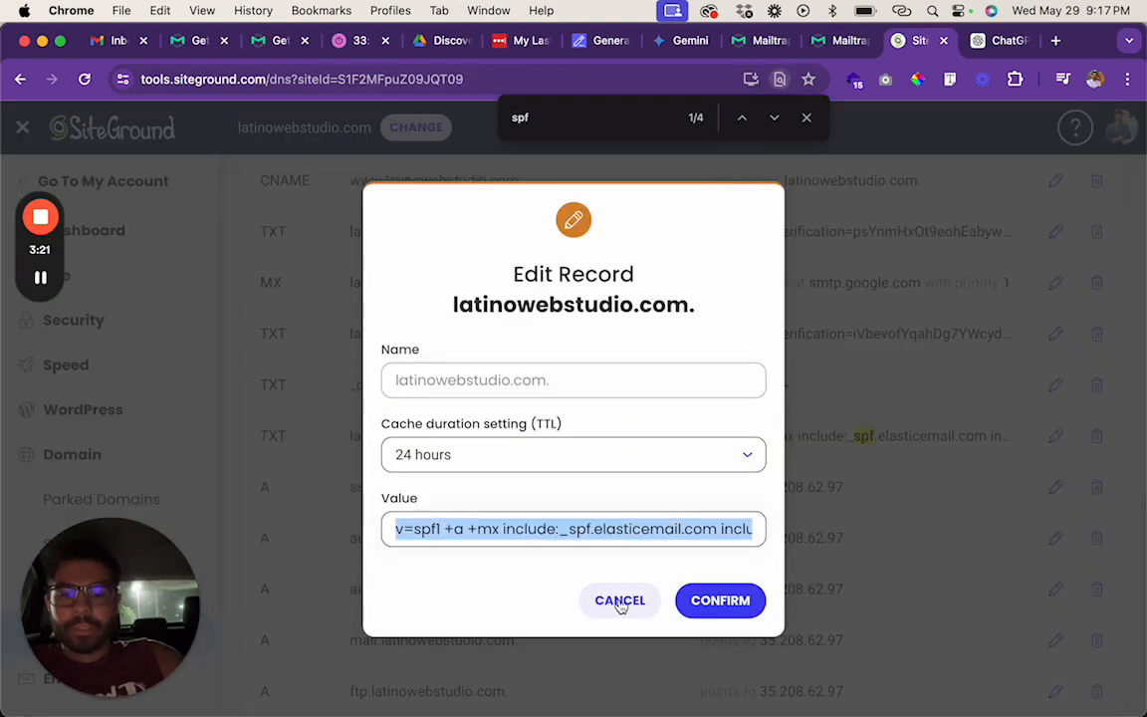
{"action": "left_click", "coordinate": [620, 601]}
Step: Switch the new DNS record form in SiteGround to the TXT type and go to its Name field
{"action": "scroll", "coordinate": [545, 461], "scroll_direction": "up", "scroll_amount": 10}
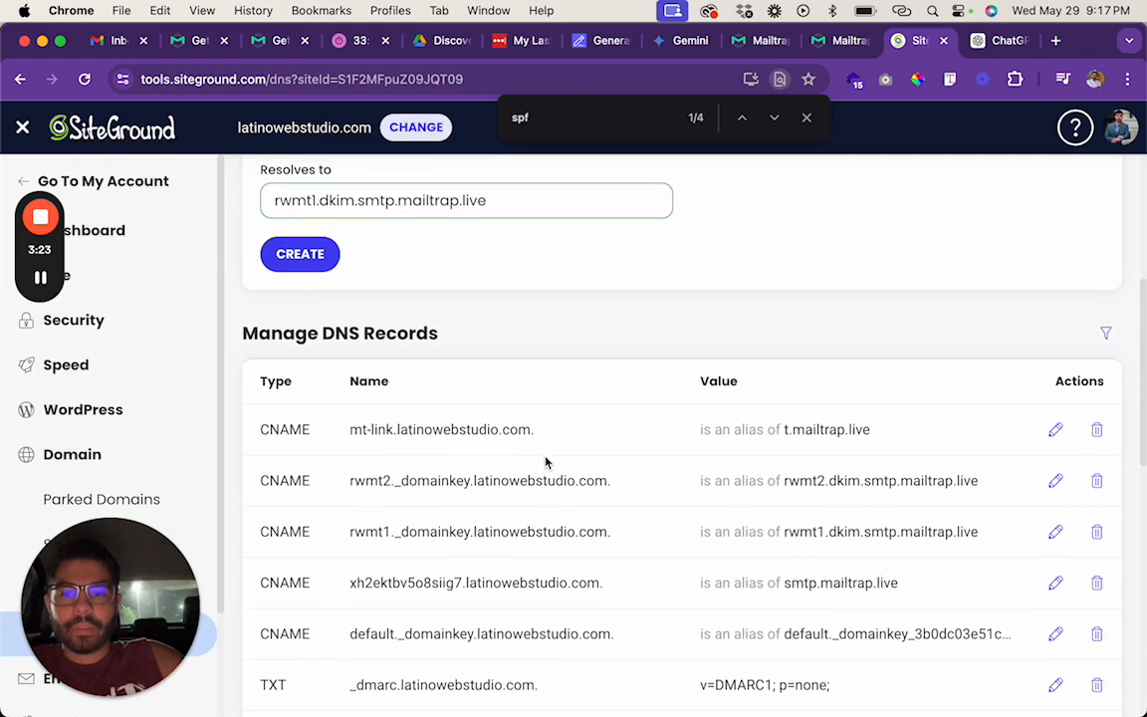
{"action": "scroll", "coordinate": [544, 461], "scroll_direction": "up", "scroll_amount": 5}
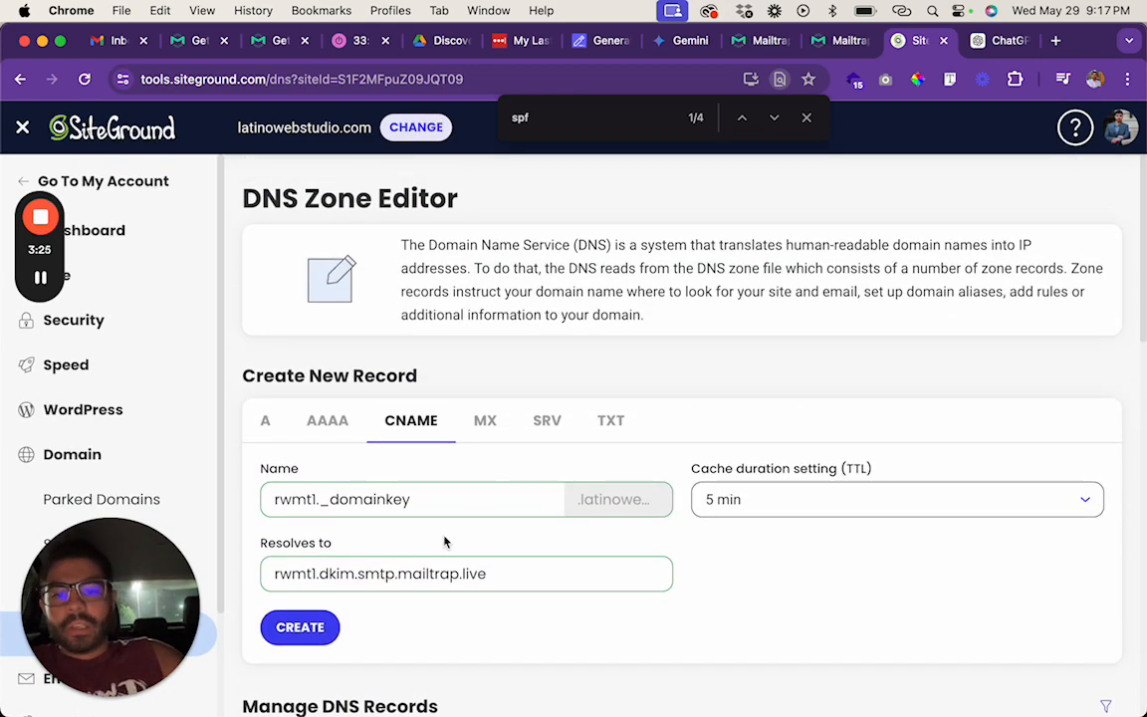
{"action": "left_click", "coordinate": [612, 422]}
{"action": "scroll", "coordinate": [609, 428], "scroll_direction": "down", "scroll_amount": 1}
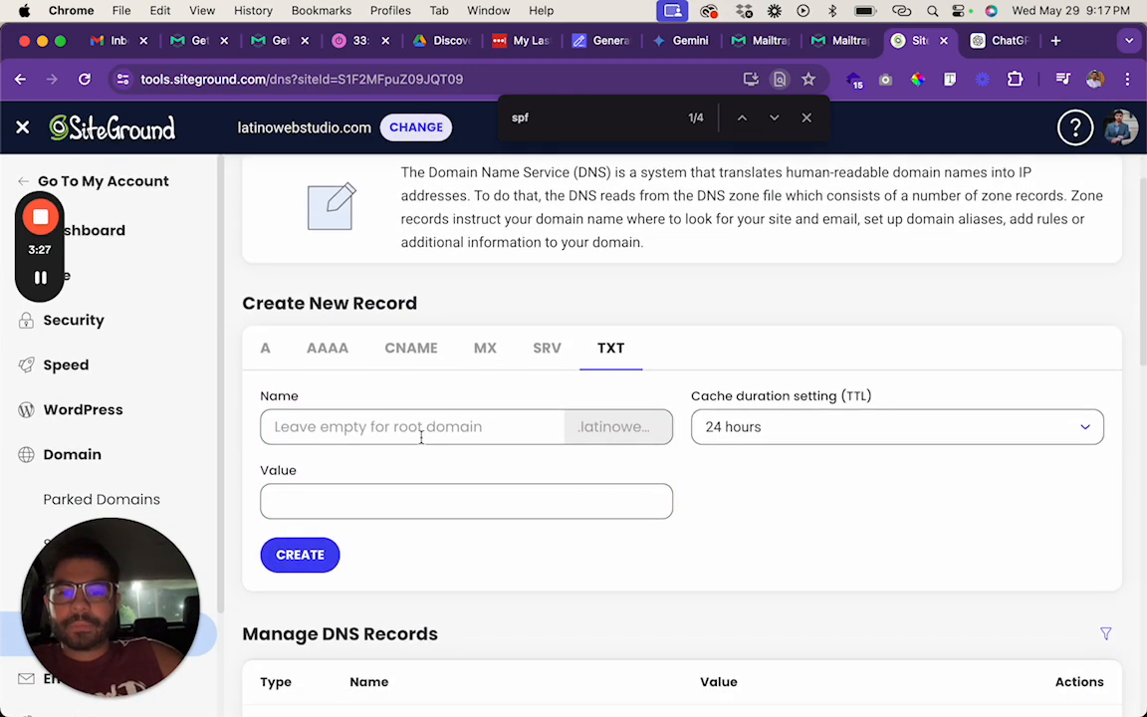
{"action": "left_click", "coordinate": [421, 436]}
Step: Copy the SPF record's value from Mailtrap, try @ as the new TXT record's name in SiteGround, and clear it again
{"action": "key", "text": "ctrl+shift+Tab"}
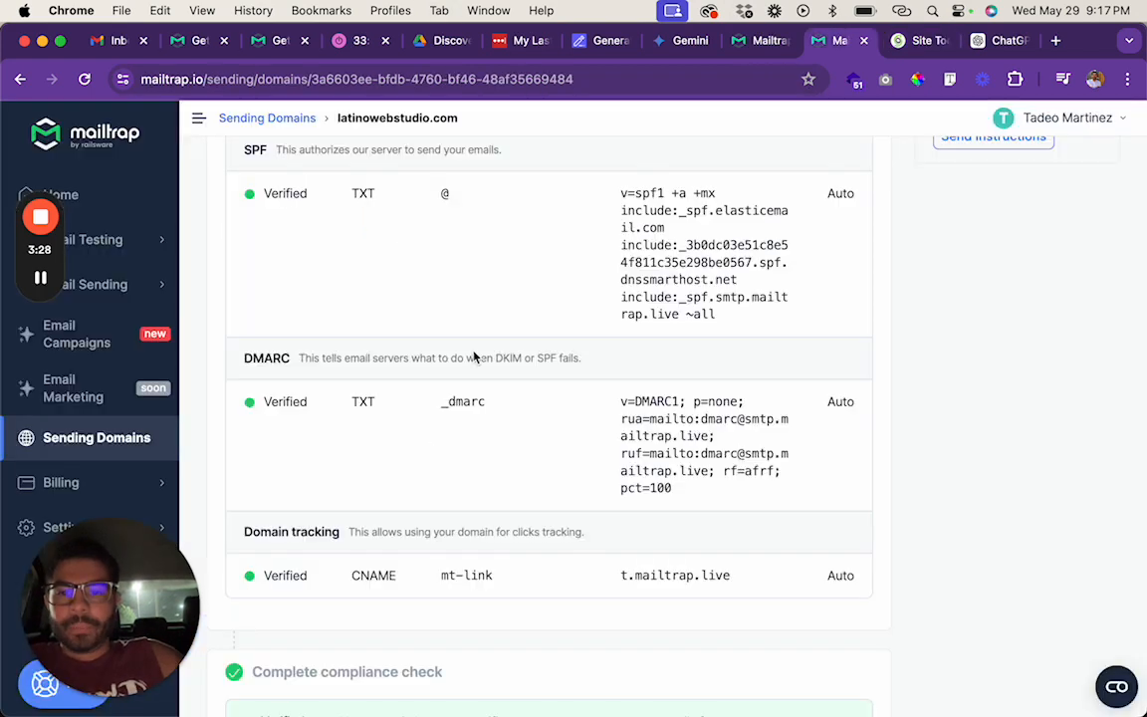
{"action": "scroll", "coordinate": [448, 333], "scroll_direction": "up", "scroll_amount": 1}
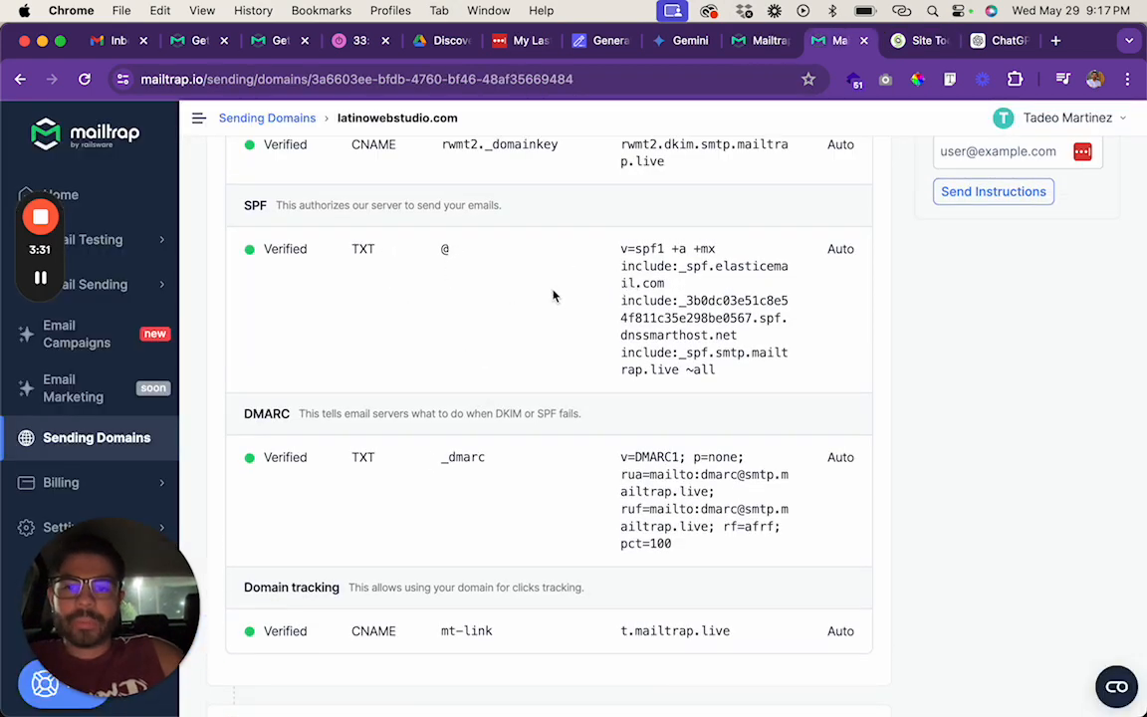
{"action": "left_click", "coordinate": [654, 284]}
{"action": "key", "text": "ctrl+Tab"}
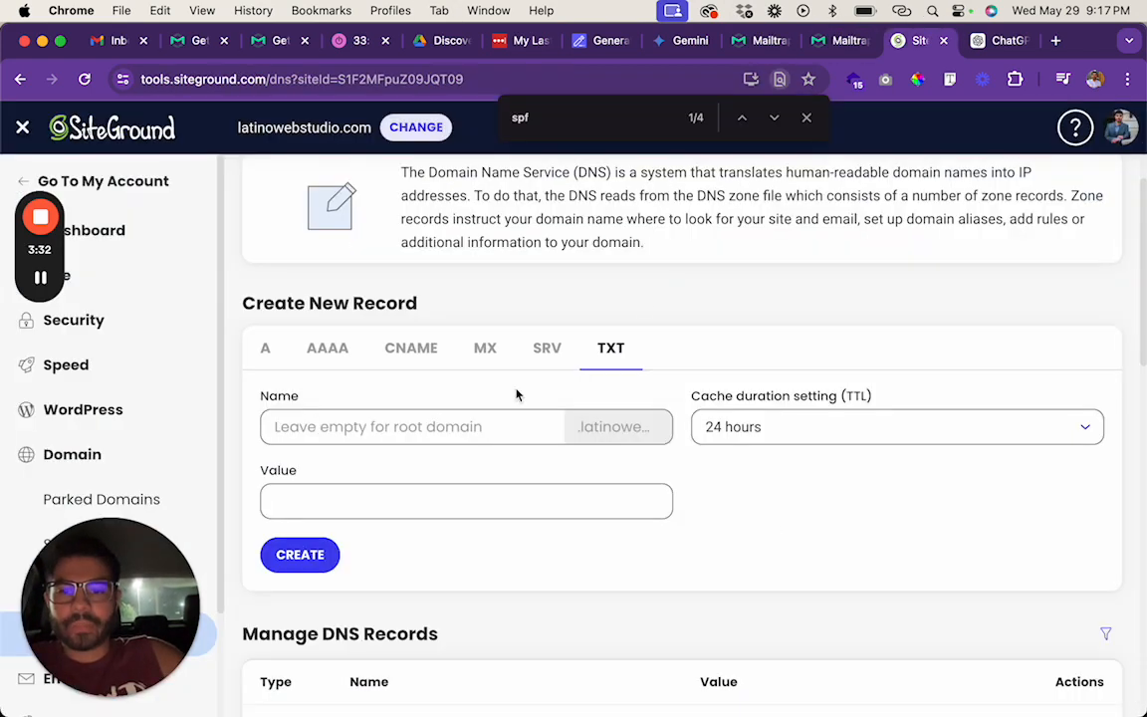
{"action": "left_click", "coordinate": [320, 432]}
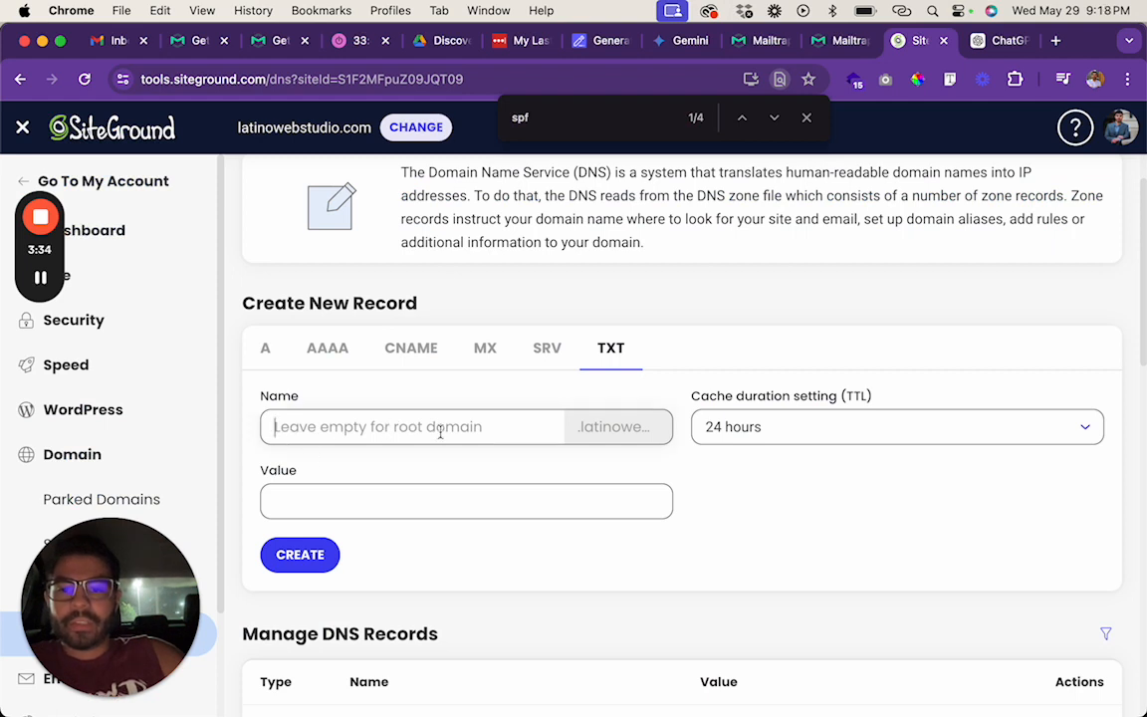
{"action": "type", "text": "@"}
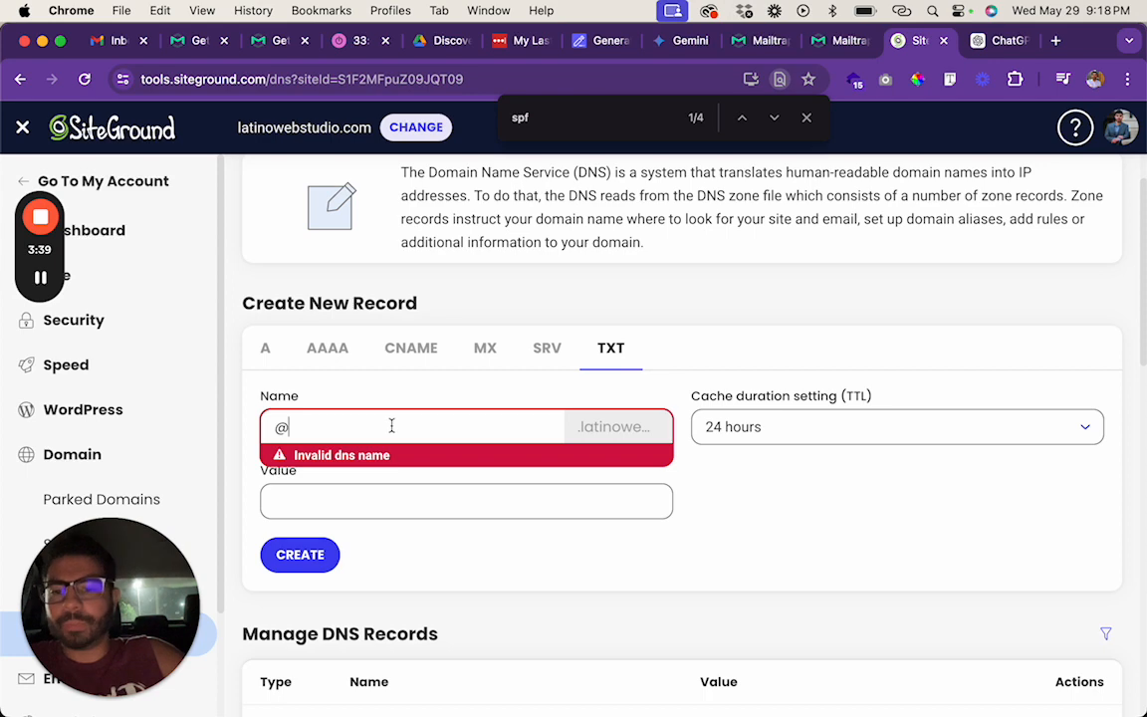
{"action": "key", "text": "BackSpace"}
Step: Fill the new TXT record's value with the copied SPF record, leaving the name empty for the root domain
{"action": "left_click", "coordinate": [418, 506]}
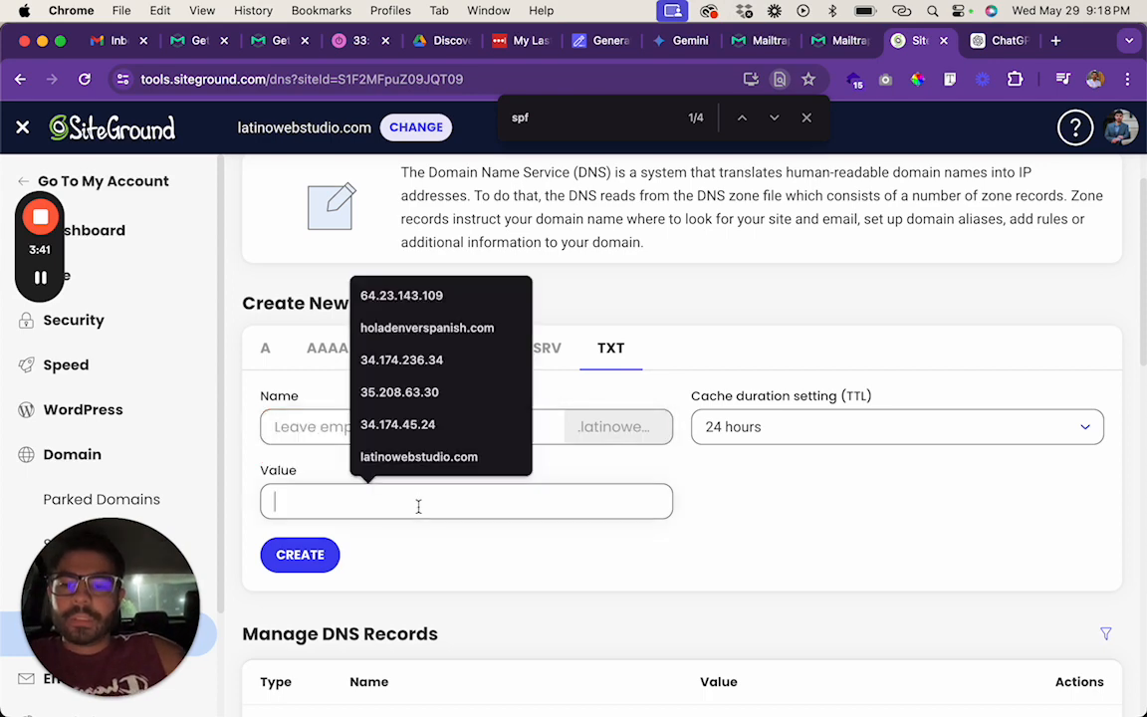
{"action": "key", "text": "super+v"}
{"action": "key", "text": "super+Left"}
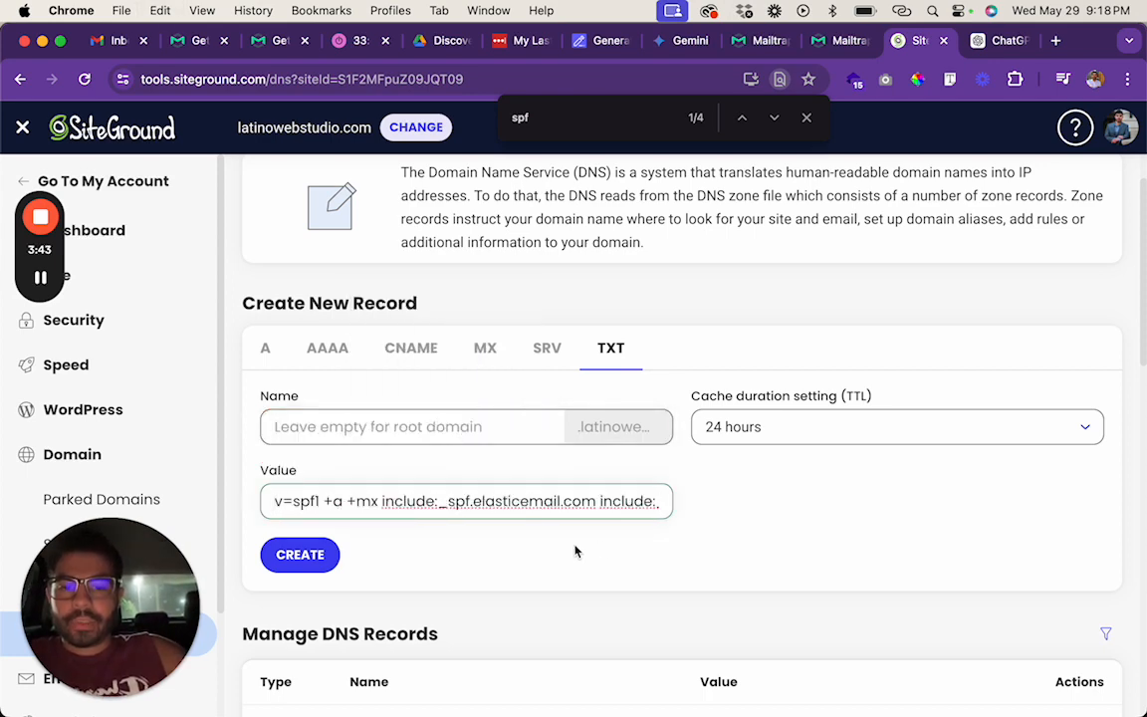
Step: Copy the name _dmarc from the DMARC record in Mailtrap and enter it as the TXT record's name in SiteGround
{"action": "key", "text": "ctrl+shift+Tab"}
{"action": "left_click", "coordinate": [466, 460]}
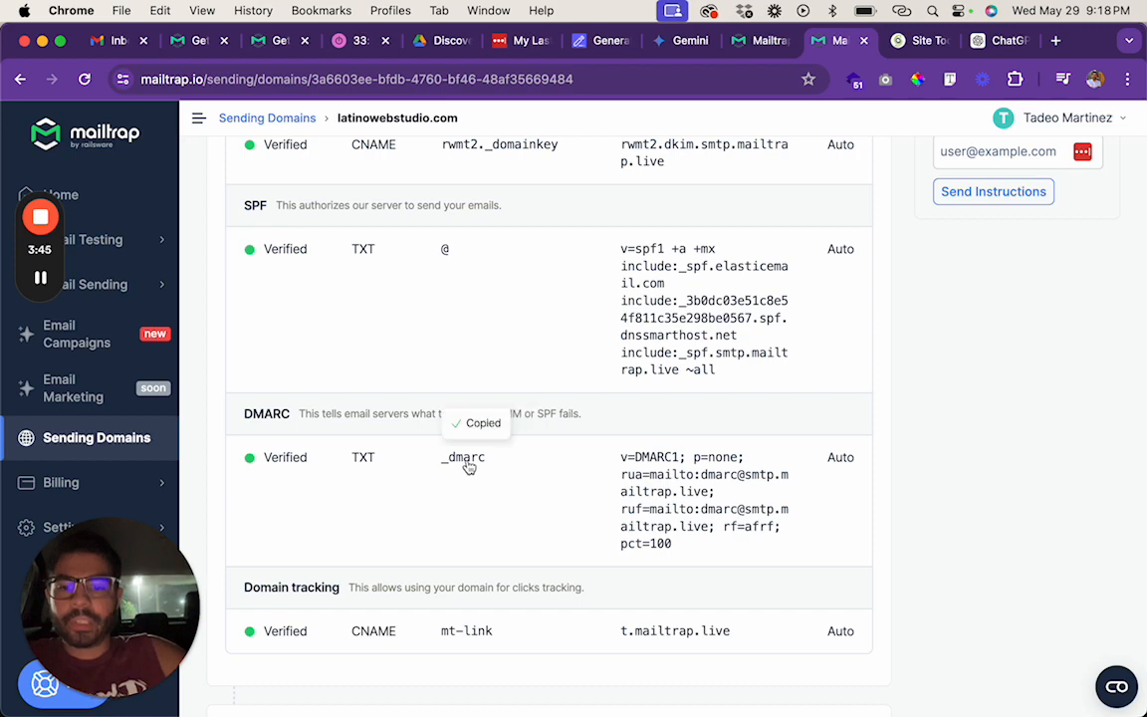
{"action": "key", "text": "ctrl+Tab"}
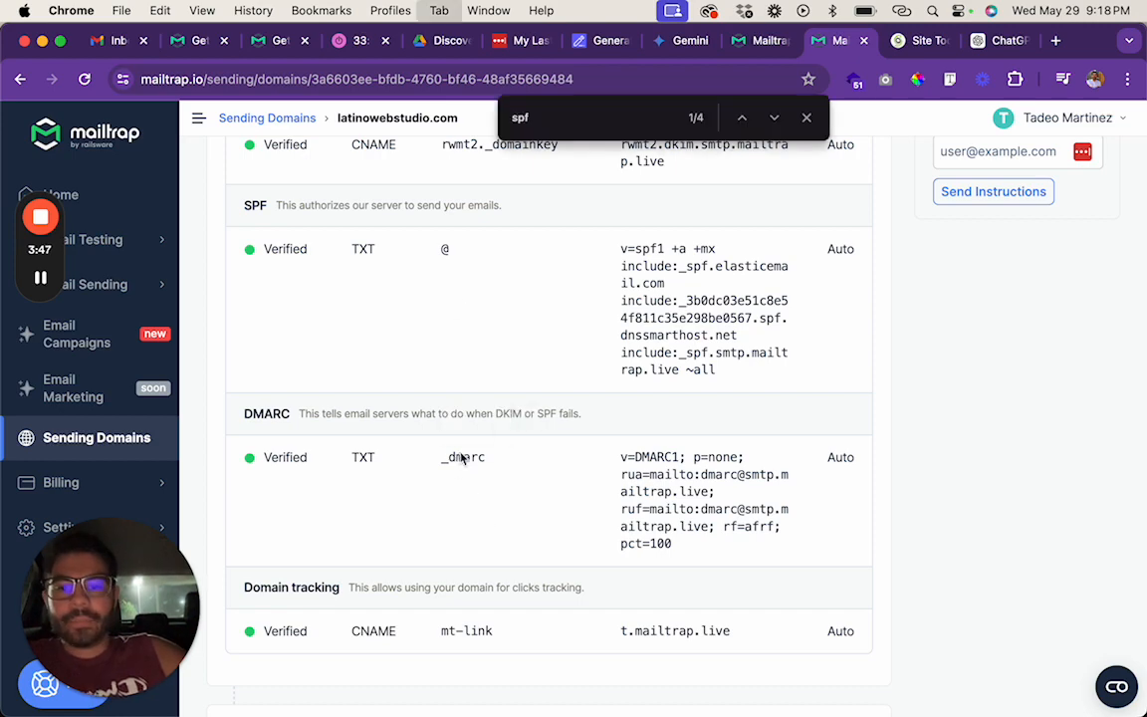
{"action": "left_click", "coordinate": [399, 428]}
{"action": "key", "text": "super+v"}
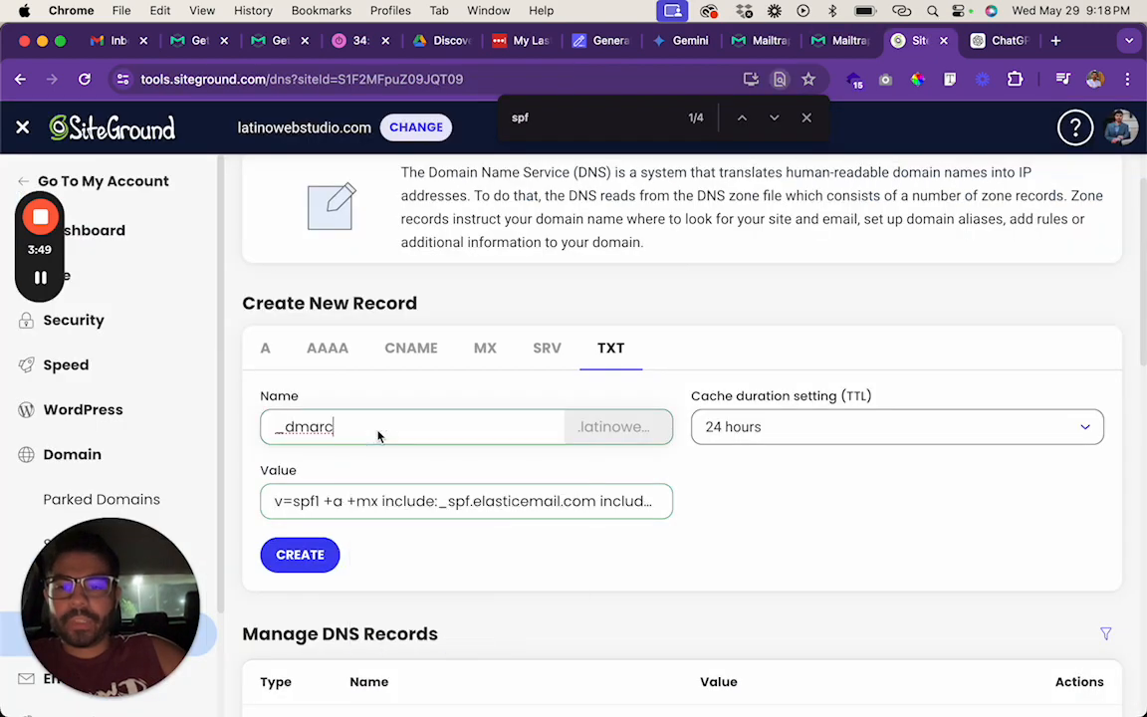
Step: Copy the DMARC record's value from Mailtrap and replace the TXT record's value in SiteGround with it
{"action": "key", "text": "ctrl+shift+Tab"}
{"action": "left_click", "coordinate": [630, 472]}
{"action": "key", "text": "ctrl+Tab"}
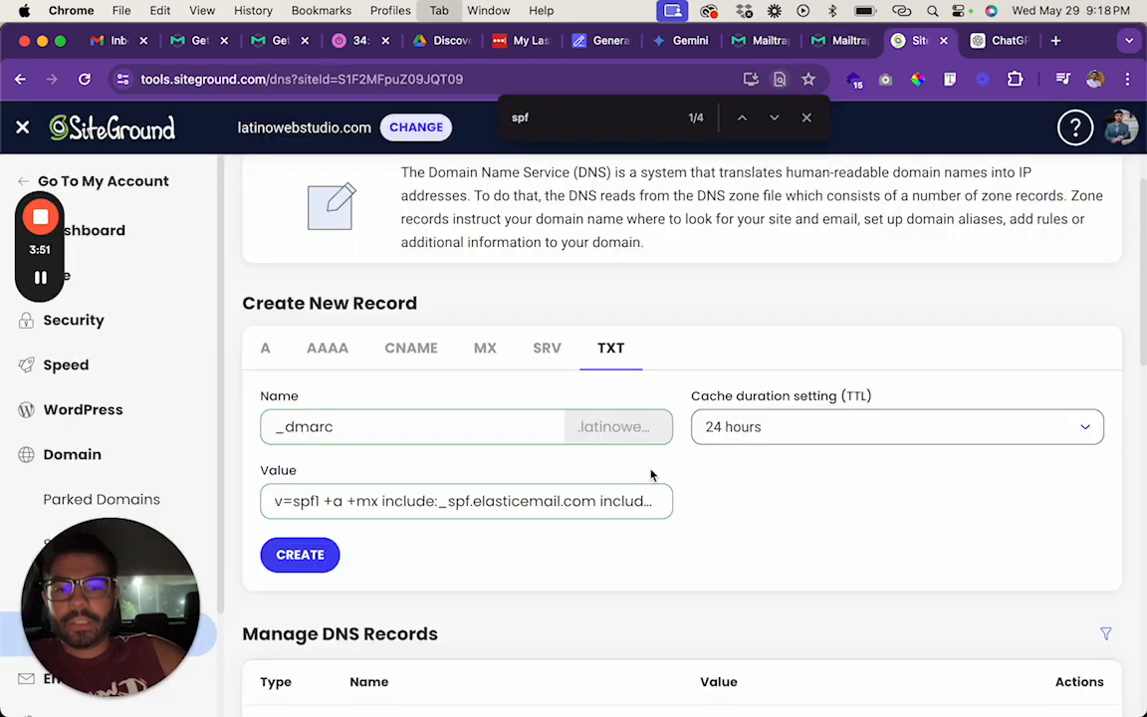
{"action": "left_click", "coordinate": [498, 501]}
{"action": "key", "text": "super+a"}
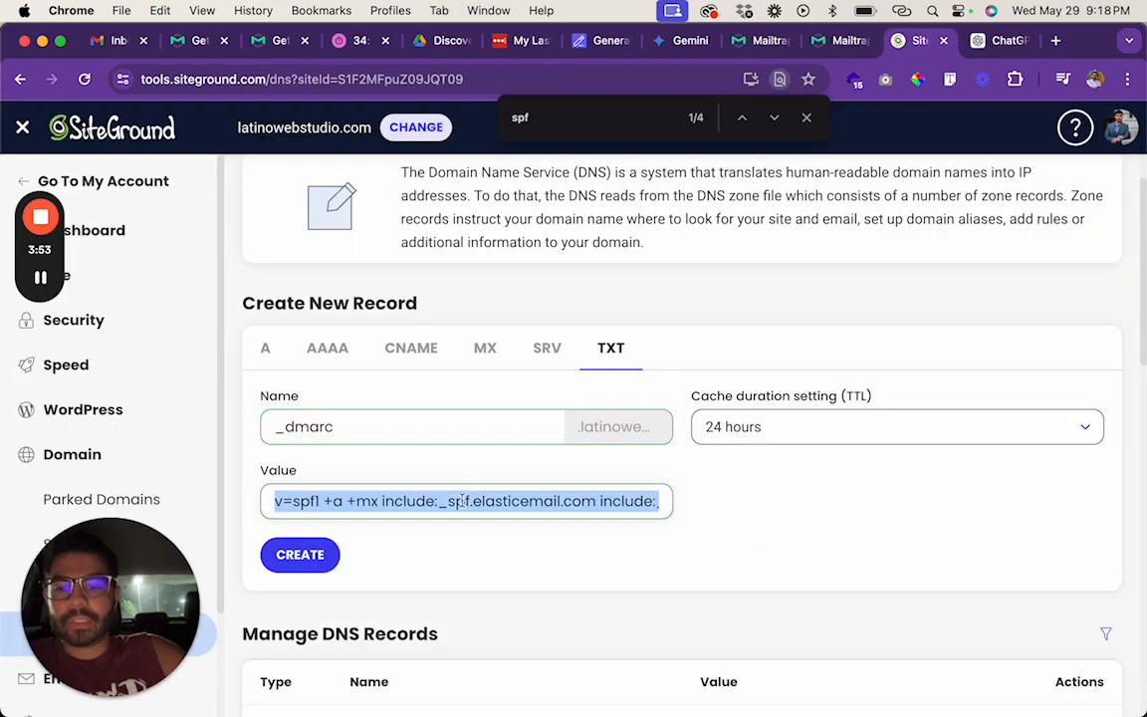
{"action": "key", "text": "super+v"}
Step: Look through the cache duration options for the TXT record, and review the DMARC and domain tracking records in Mailtrap
{"action": "left_click", "coordinate": [831, 430]}
{"action": "scroll", "coordinate": [781, 546], "scroll_direction": "up", "scroll_amount": 2}
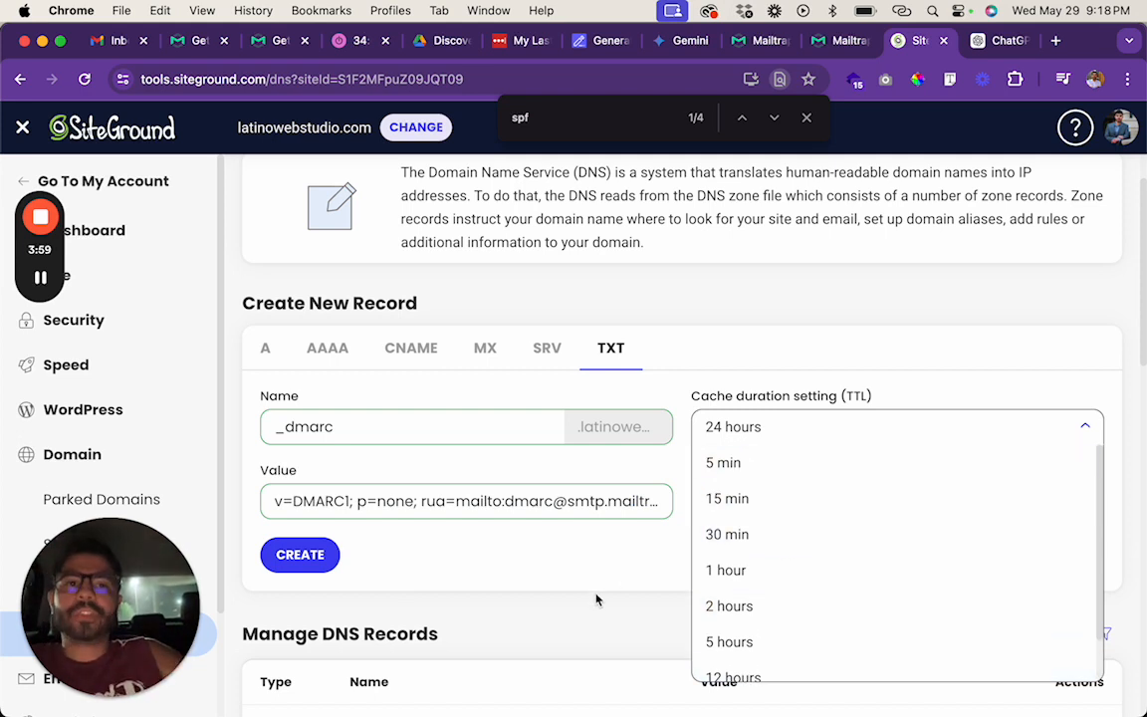
{"action": "key", "text": "ctrl+shift+Tab"}
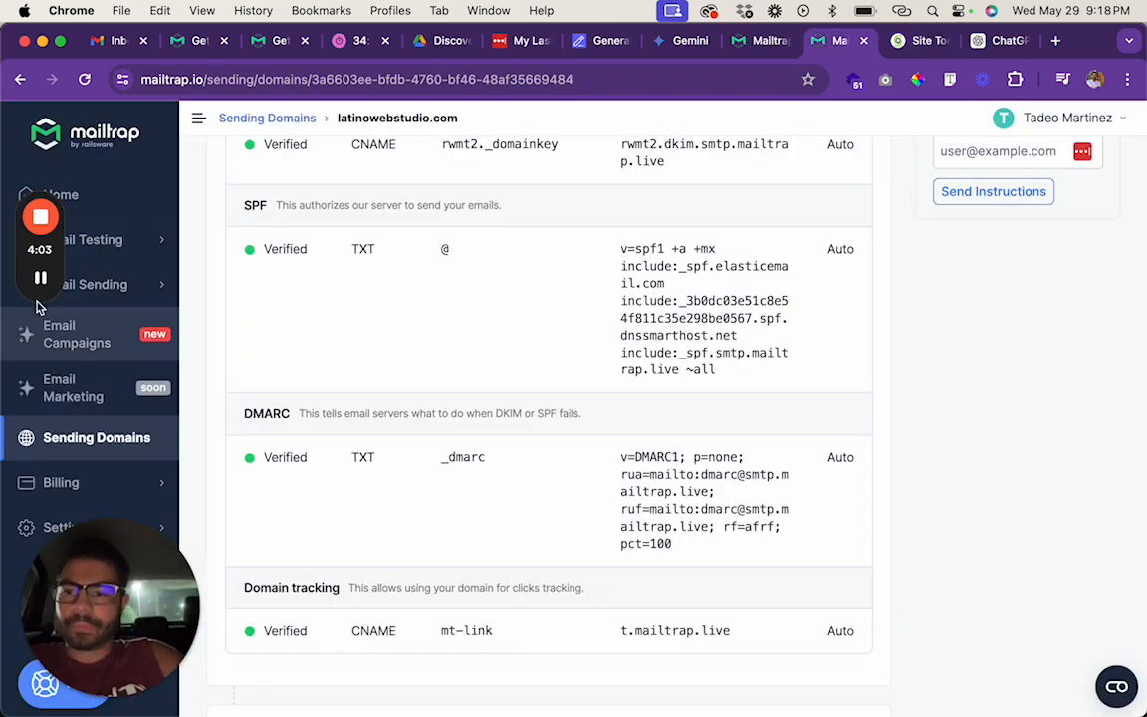
{"action": "scroll", "coordinate": [397, 454], "scroll_direction": "down", "scroll_amount": 3}
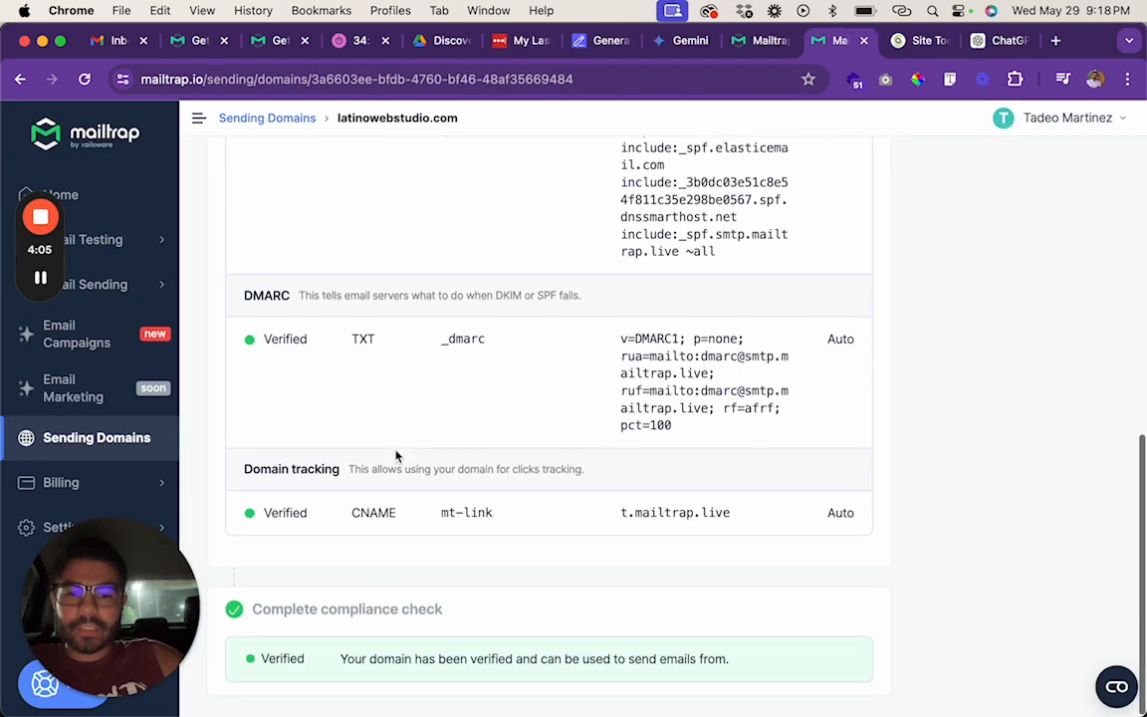